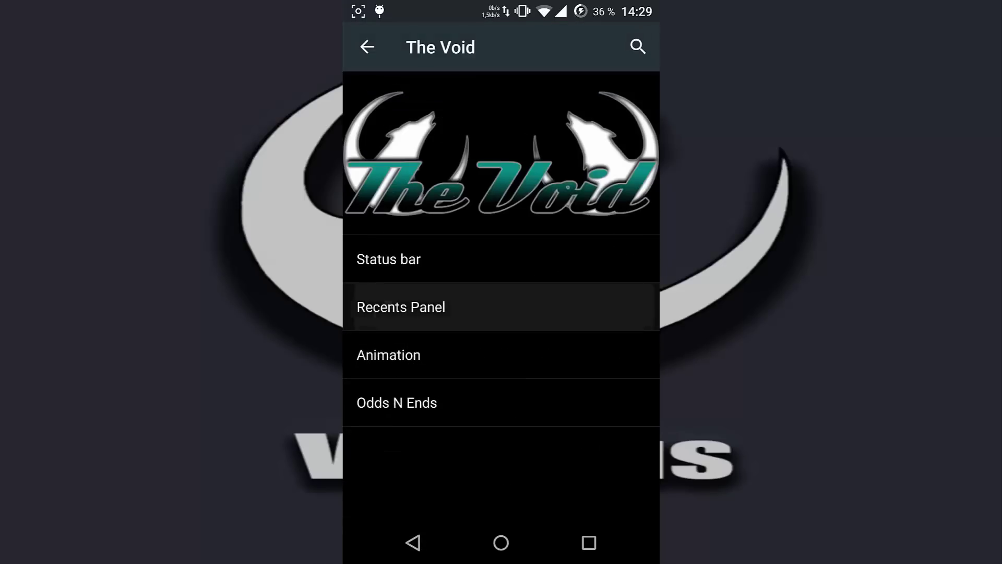
# Turn OmniSwitch on from the Recents Panel settings and dismiss its tutorial.
pyautogui.click(589, 542)
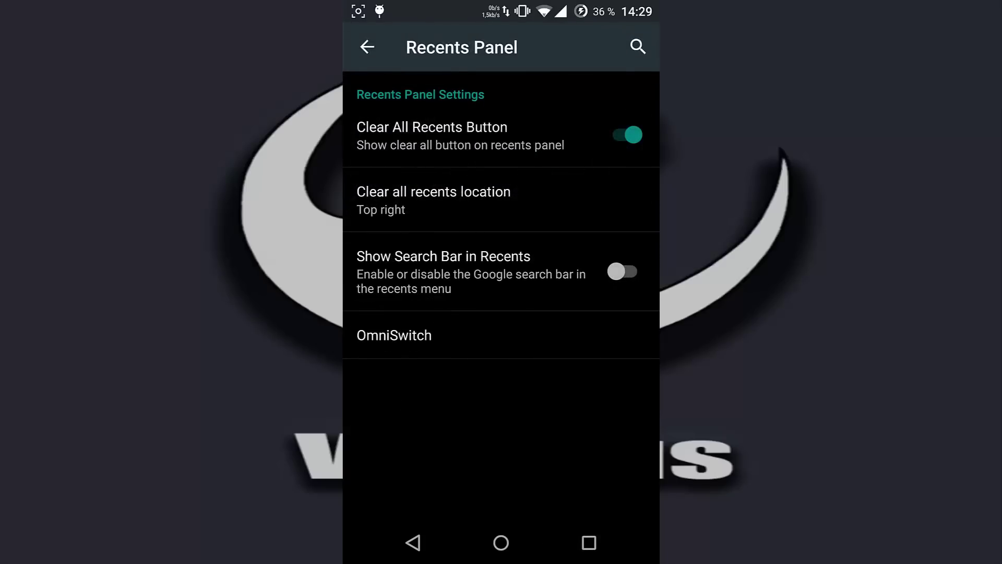
pyautogui.moveTo(586, 329); pyautogui.dragTo(586, 180)
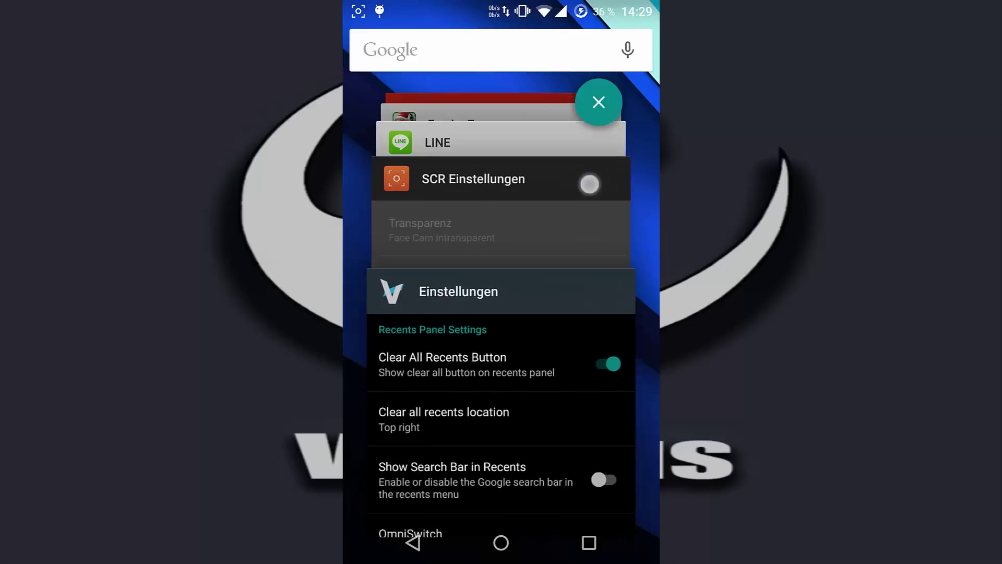
pyautogui.click(413, 542)
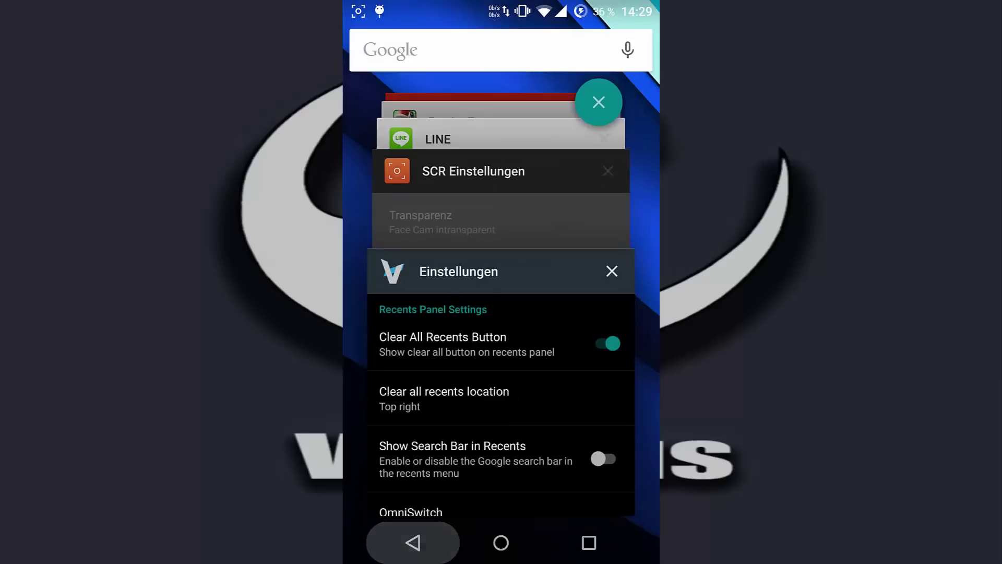
pyautogui.click(393, 335)
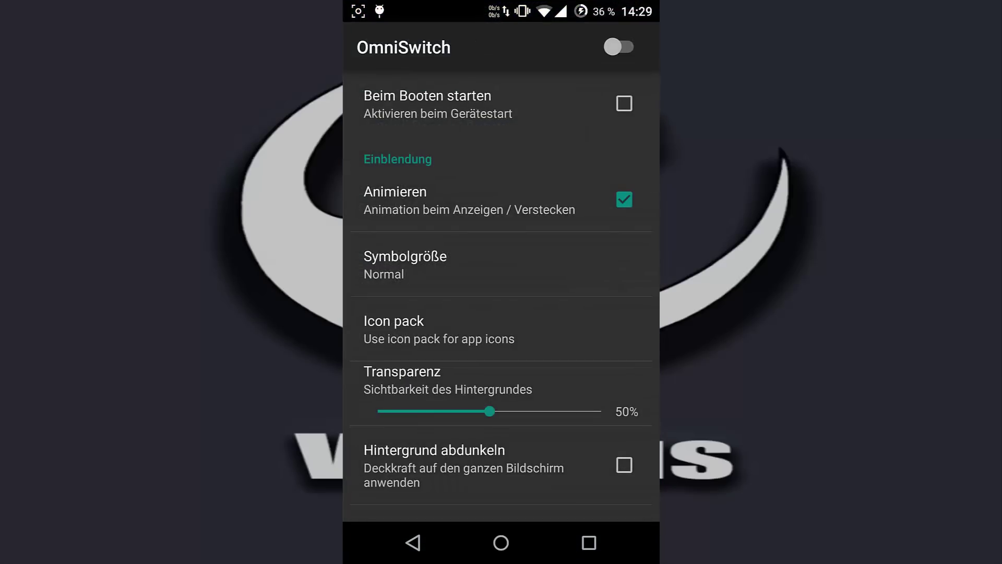
pyautogui.click(615, 47)
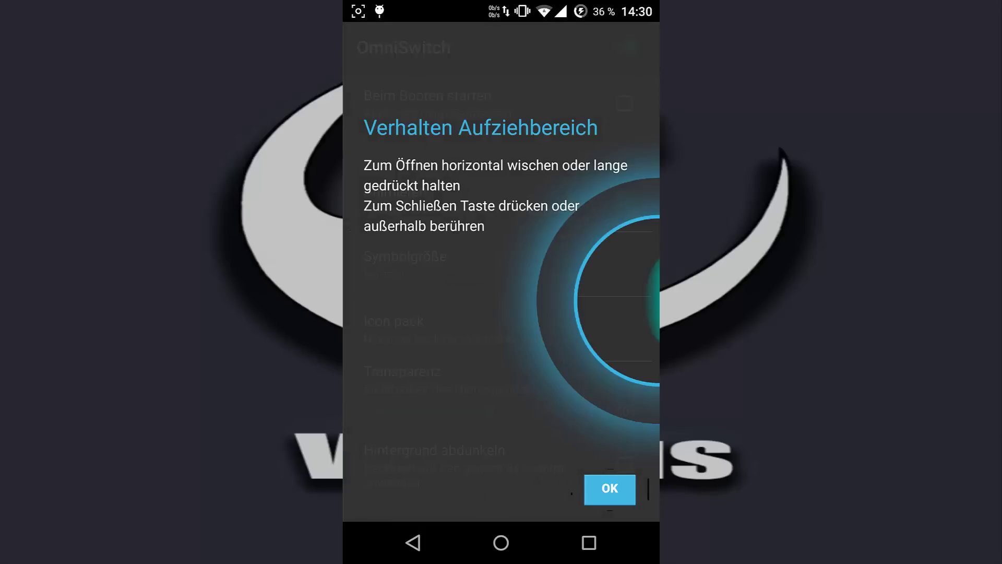
pyautogui.click(610, 488)
# Try the OmniSwitch switcher, removing Empire Z and LINE from the recent apps.
pyautogui.moveTo(656, 301); pyautogui.dragTo(547, 313)
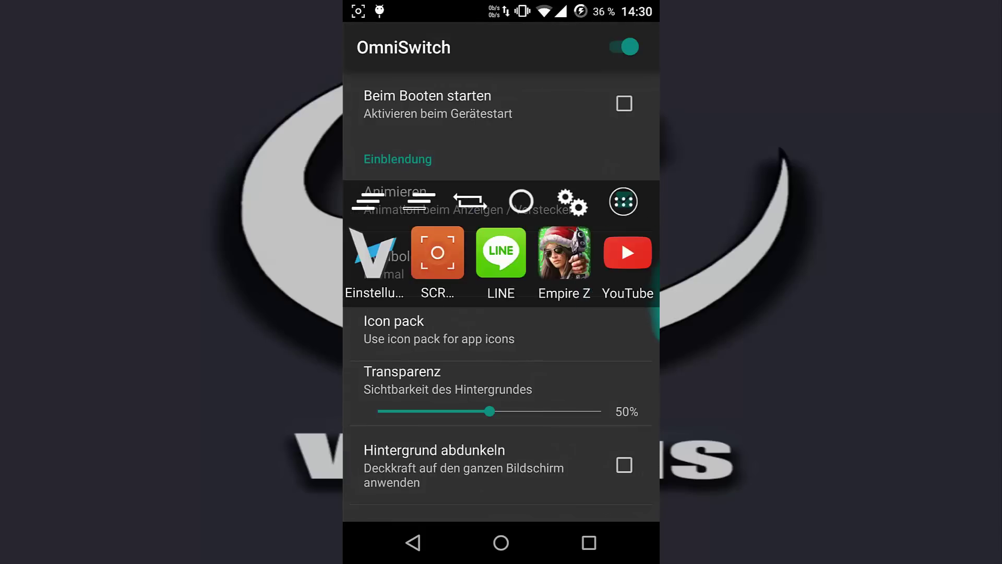
pyautogui.moveTo(564, 253); pyautogui.dragTo(614, 149)
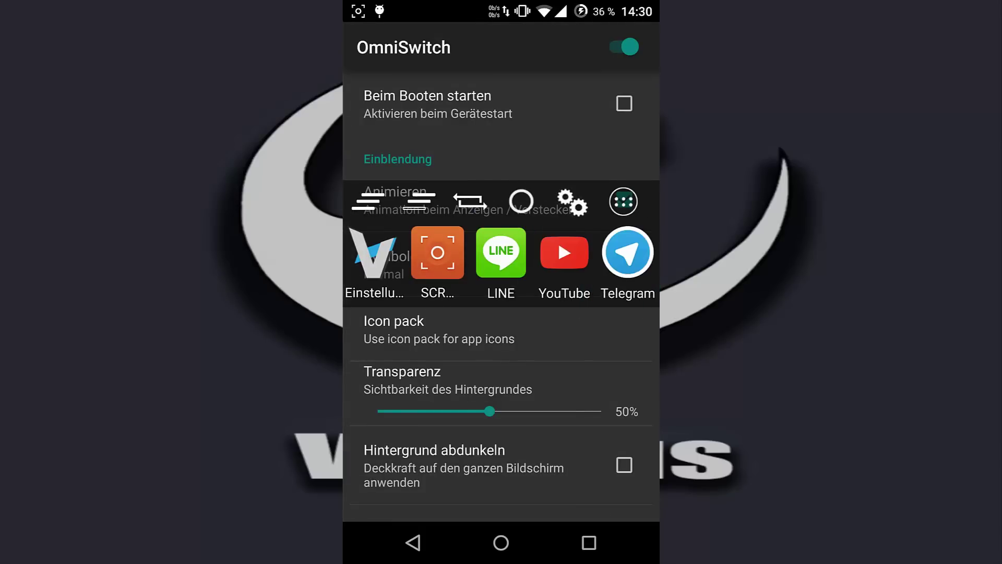
pyautogui.moveTo(501, 253); pyautogui.dragTo(502, 157)
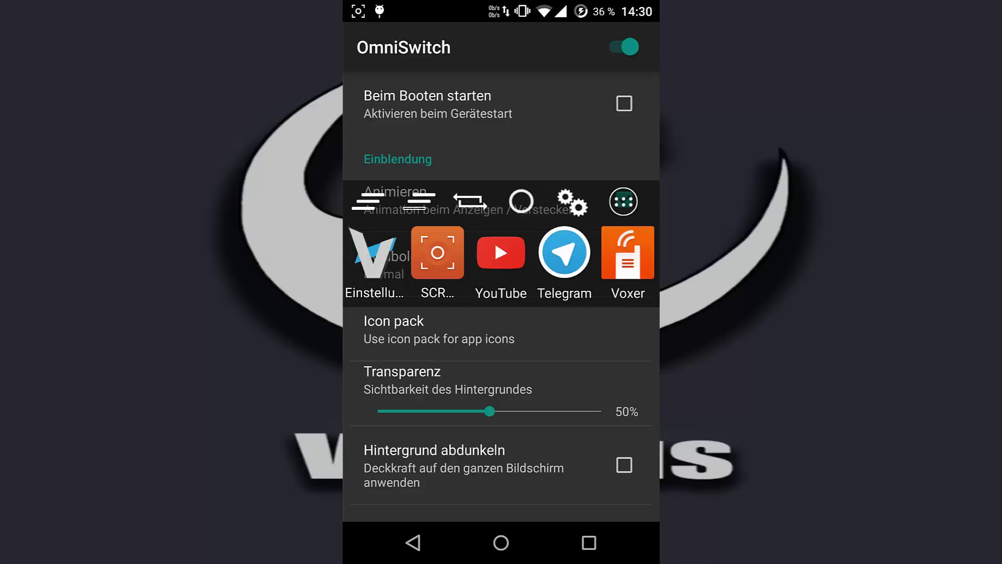
pyautogui.click(605, 276)
pyautogui.click(560, 368)
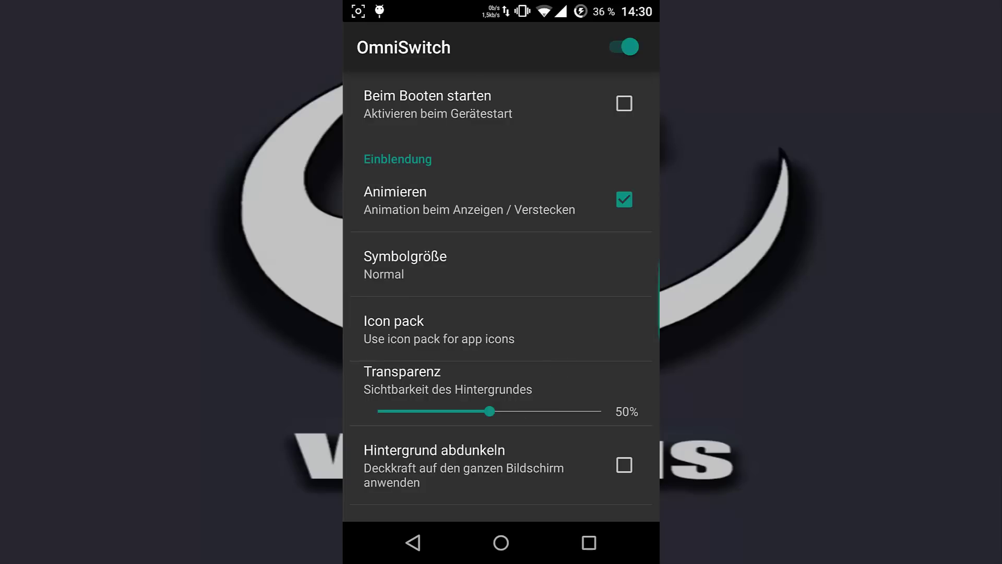
# Set transparency to 40%, enable start on boot and dimmed background, then preview it.
pyautogui.moveTo(489, 411)
pyautogui.mouseDown()
pyautogui.moveTo(416, 412)
pyautogui.moveTo(467, 411)
pyautogui.mouseUp()
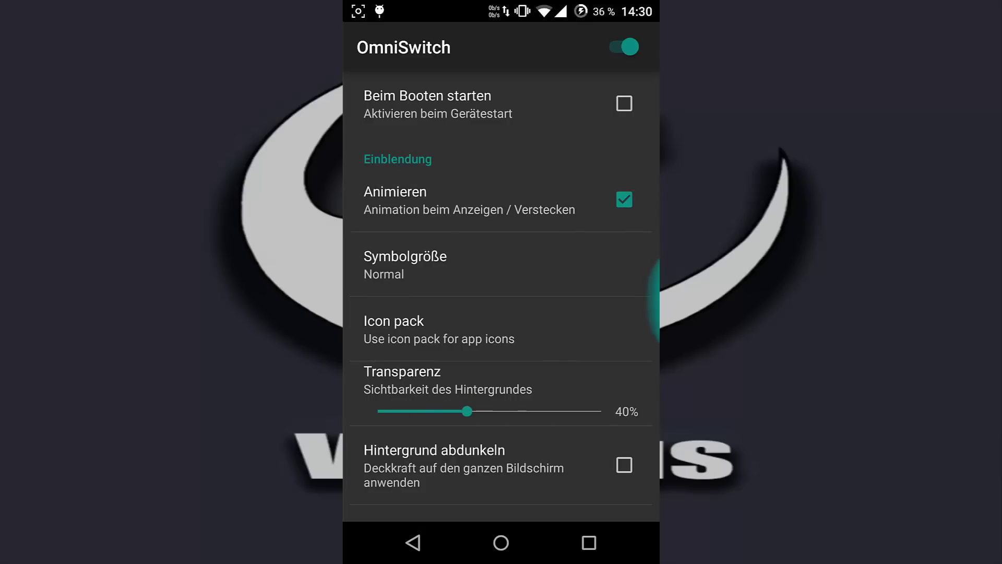
pyautogui.moveTo(566, 373); pyautogui.dragTo(576, 238)
pyautogui.scroll(3, 502, 298)
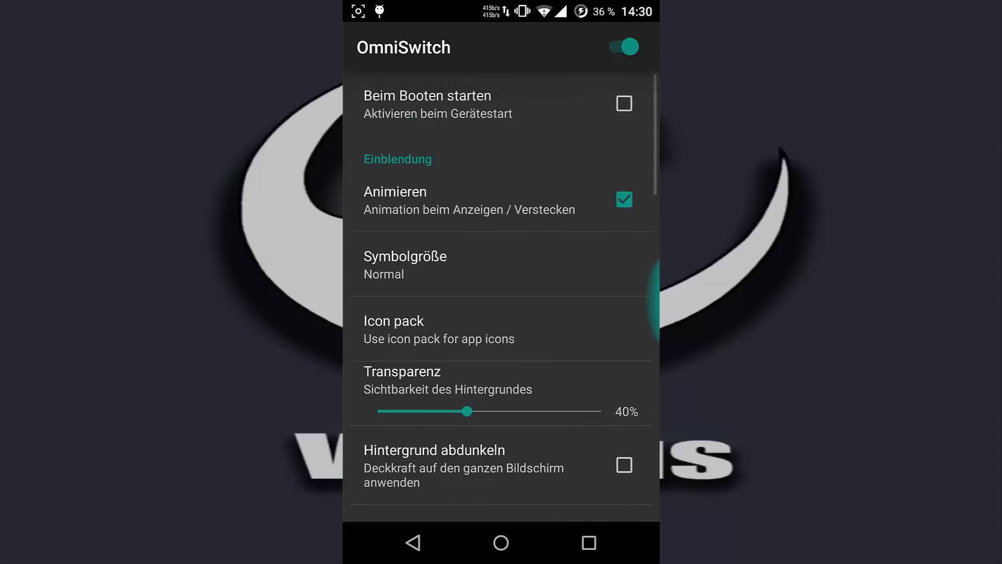
pyautogui.click(470, 104)
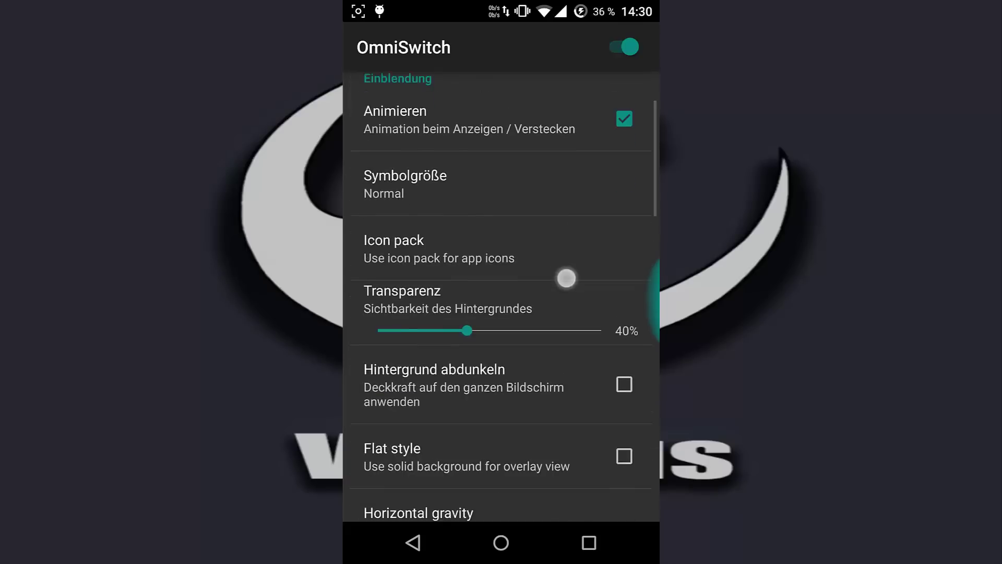
pyautogui.moveTo(565, 358); pyautogui.dragTo(566, 271)
pyautogui.moveTo(574, 416); pyautogui.dragTo(575, 268)
pyautogui.click(611, 214)
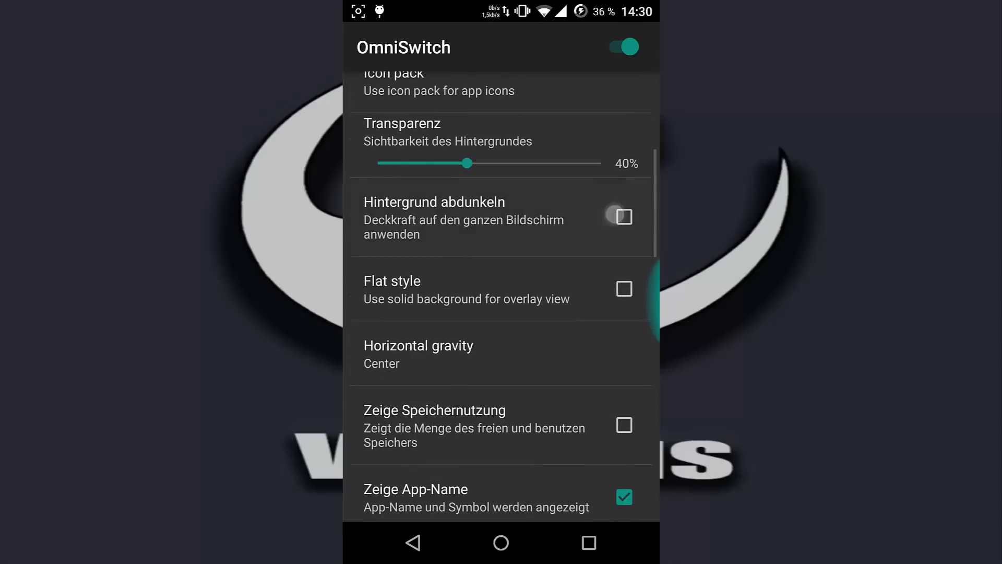
pyautogui.moveTo(569, 309); pyautogui.dragTo(618, 324)
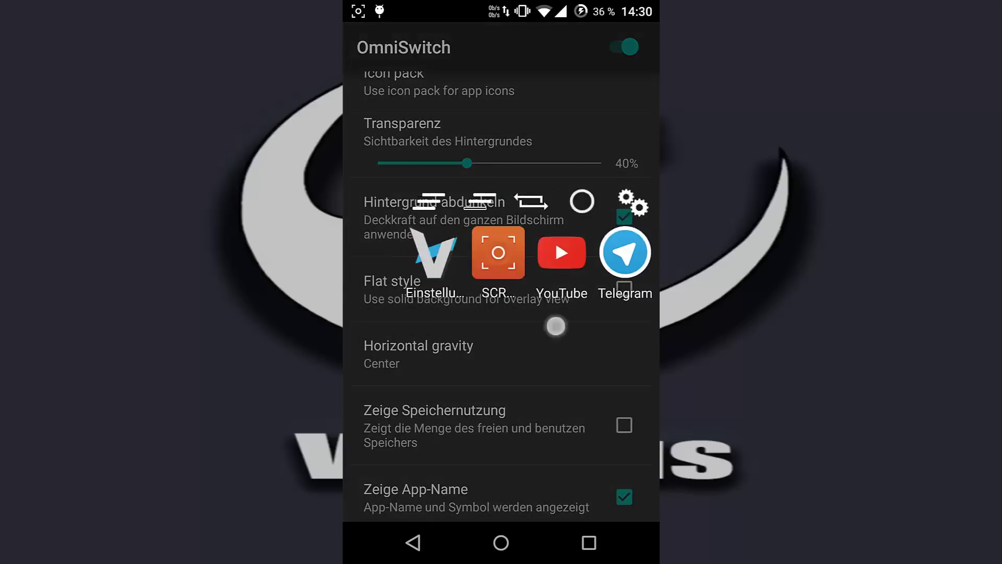
pyautogui.moveTo(542, 371); pyautogui.dragTo(542, 239)
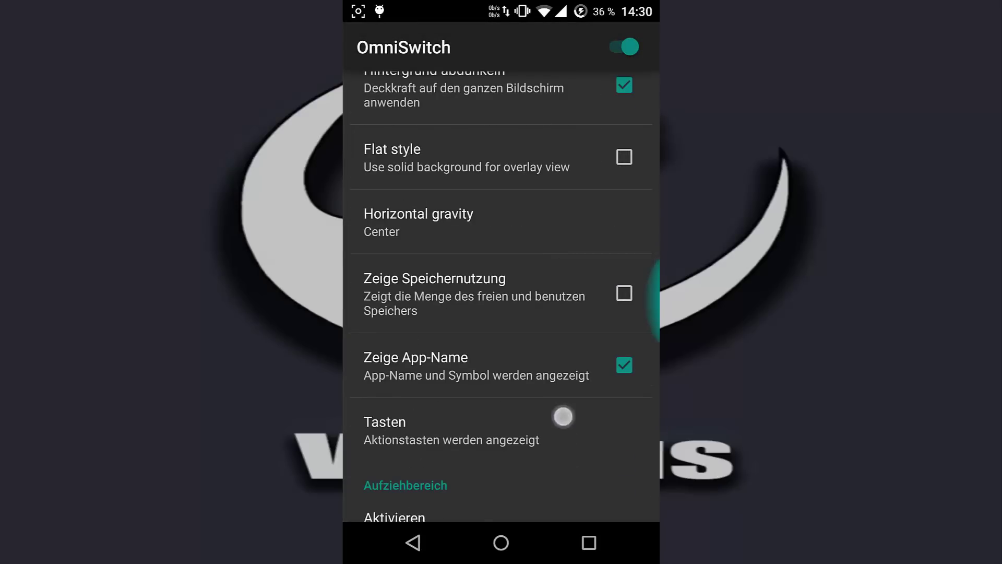
pyautogui.moveTo(563, 416); pyautogui.dragTo(639, 273)
# Move the OmniSwitch handle to the left edge, raising and resizing it higher.
pyautogui.click(541, 283)
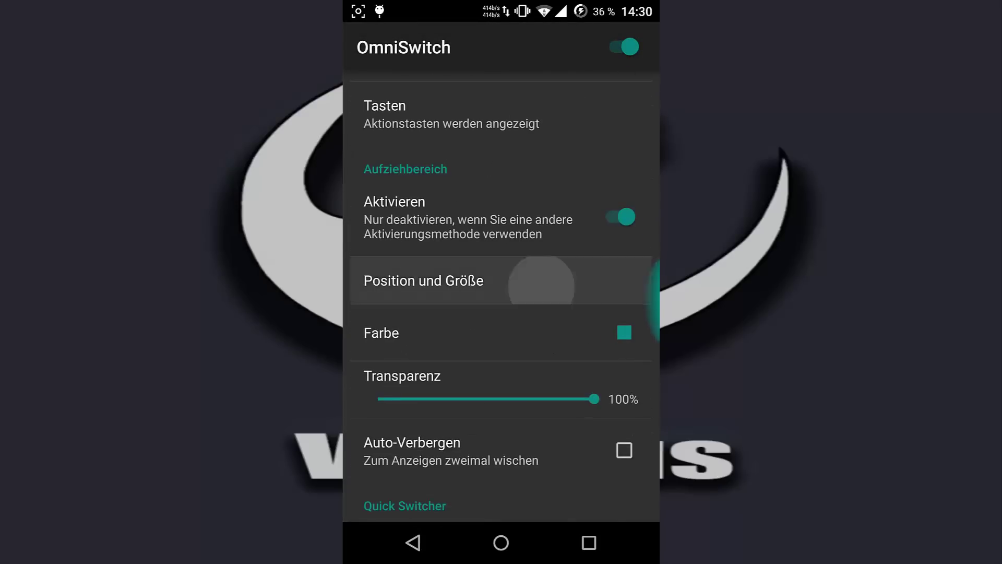
pyautogui.click(501, 271)
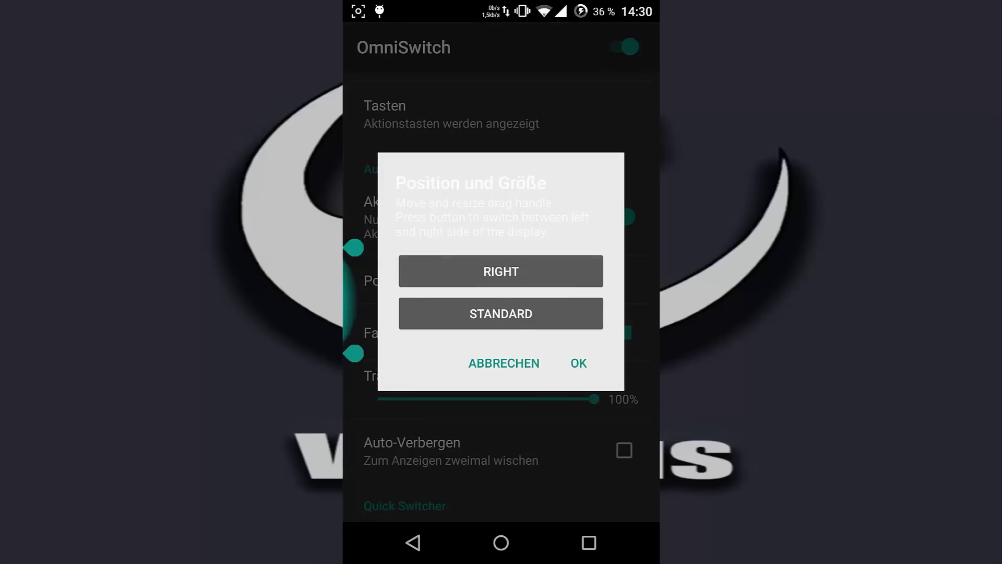
pyautogui.moveTo(369, 250); pyautogui.dragTo(358, 95)
pyautogui.click(579, 363)
pyautogui.click(580, 273)
pyautogui.moveTo(356, 249); pyautogui.dragTo(358, 105)
pyautogui.moveTo(362, 358); pyautogui.dragTo(356, 204)
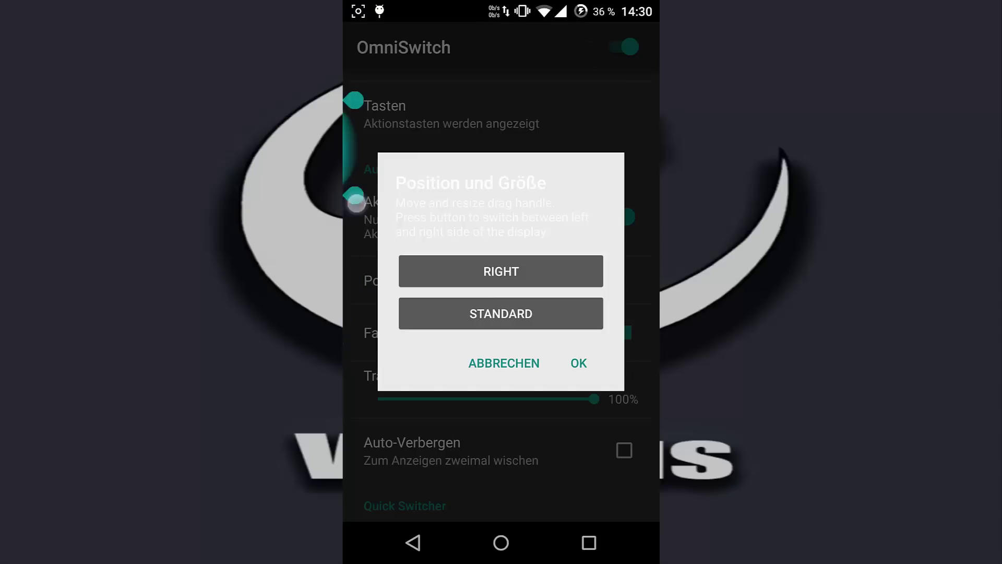
pyautogui.moveTo(354, 100); pyautogui.dragTo(354, 46)
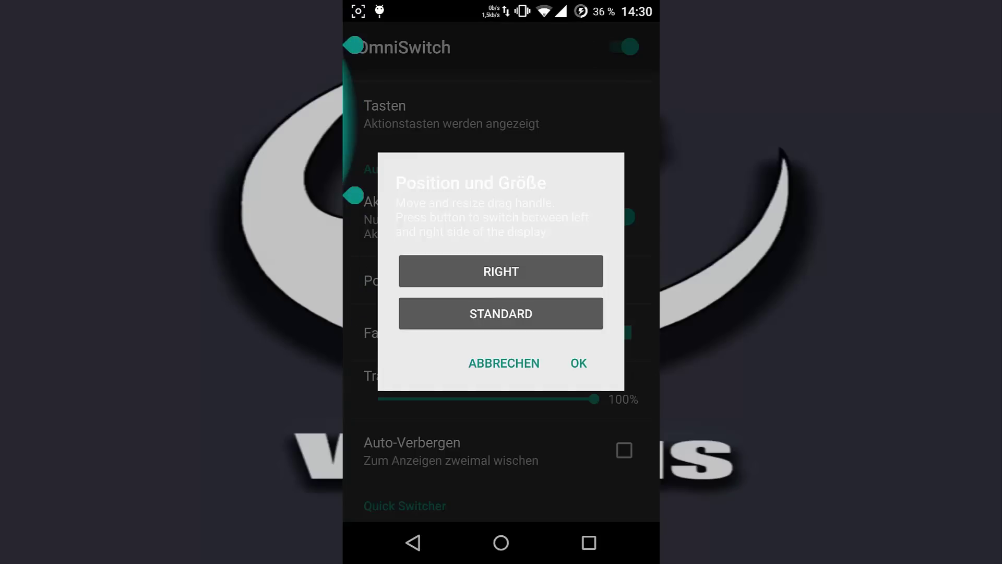
pyautogui.moveTo(354, 196); pyautogui.dragTo(354, 170)
pyautogui.click(578, 363)
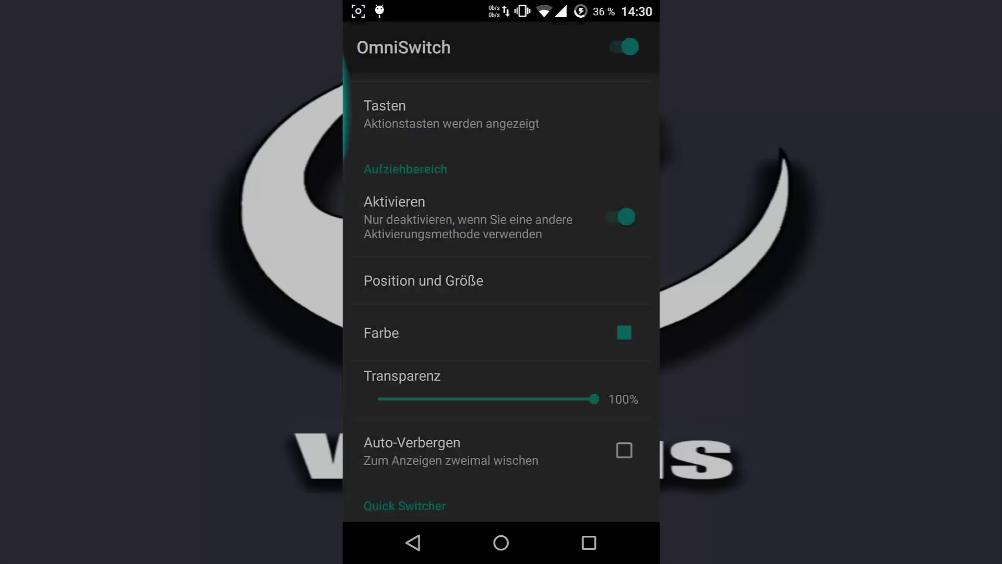
# Test the switcher from the left edge, browse favourite apps, then review the remaining options.
pyautogui.click(589, 542)
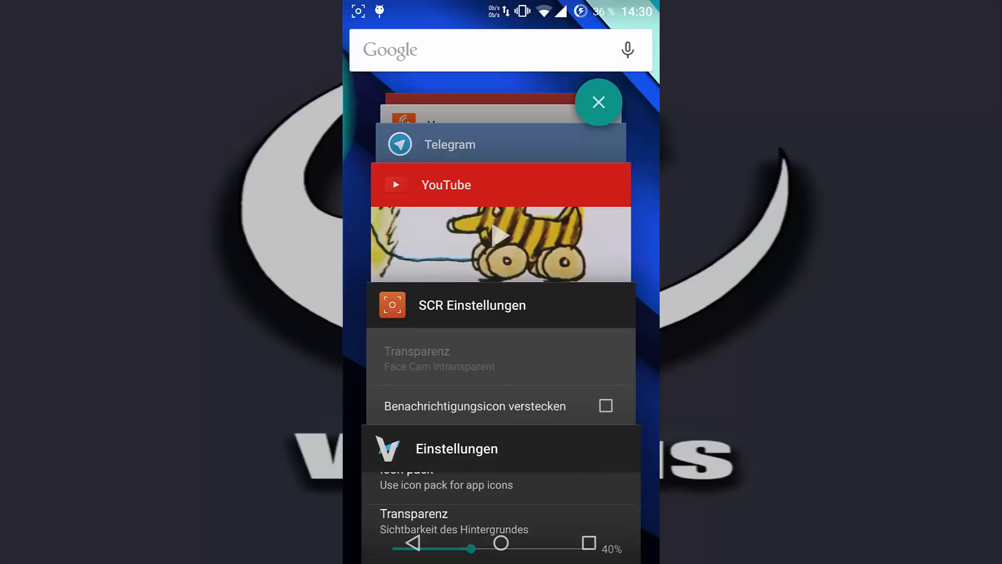
pyautogui.click(589, 542)
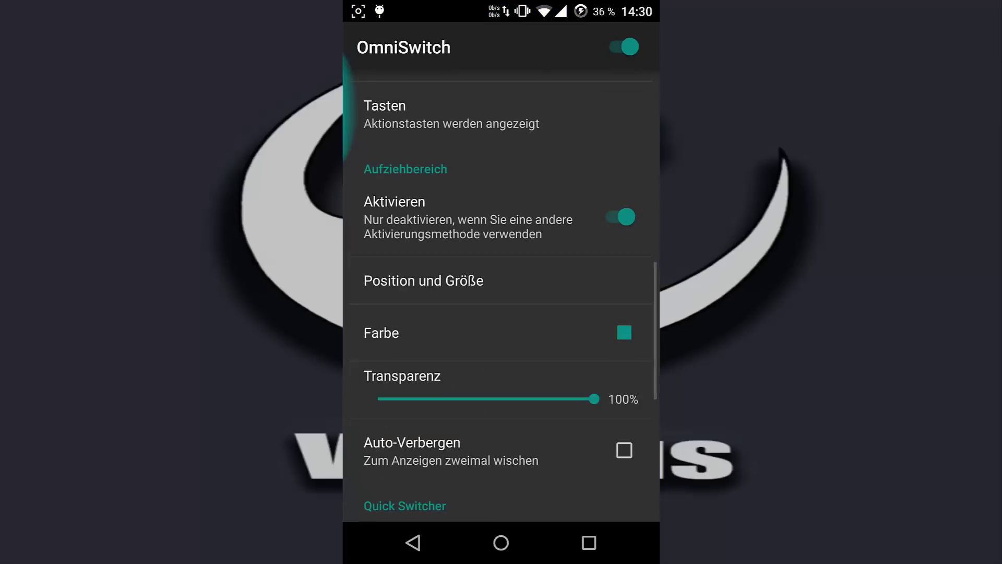
pyautogui.moveTo(345, 109); pyautogui.dragTo(470, 110)
pyautogui.moveTo(610, 102); pyautogui.dragTo(377, 102)
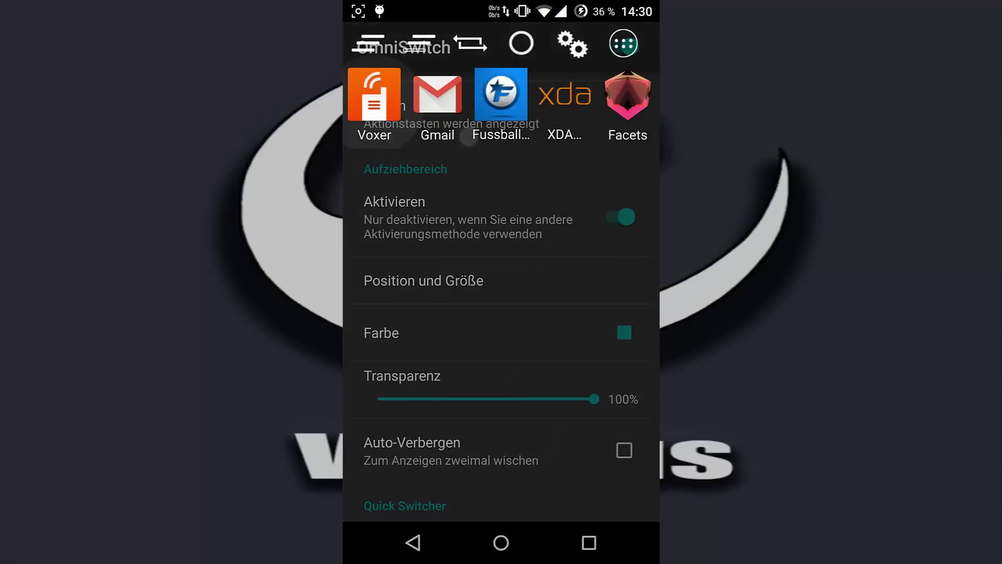
pyautogui.click(501, 314)
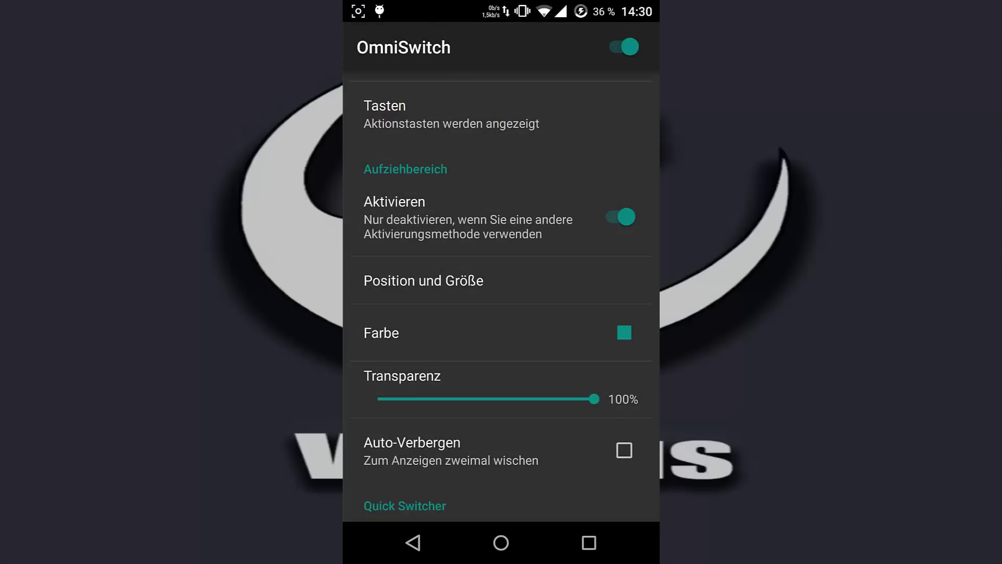
pyautogui.moveTo(537, 439); pyautogui.dragTo(537, 316)
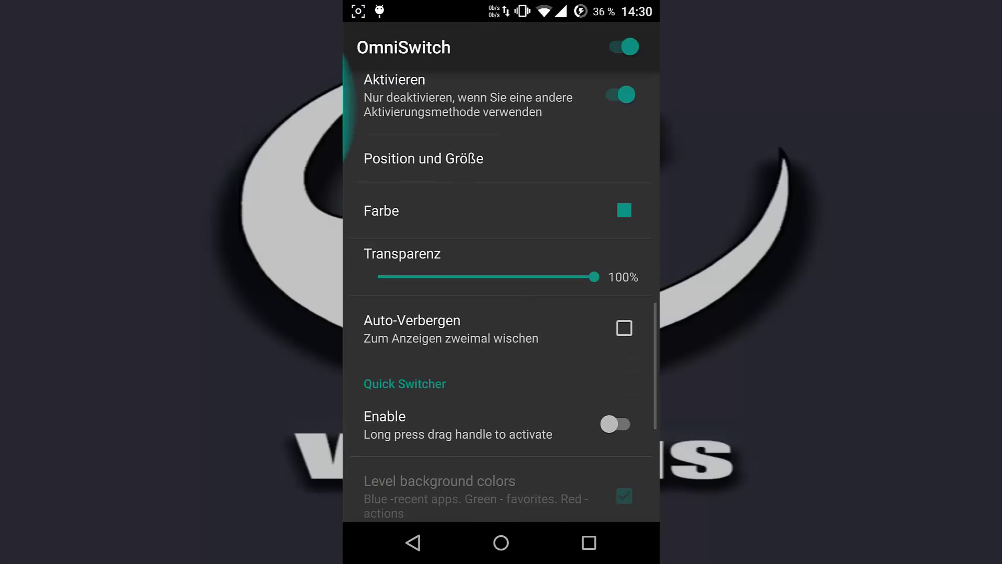
pyautogui.moveTo(595, 278); pyautogui.dragTo(502, 277)
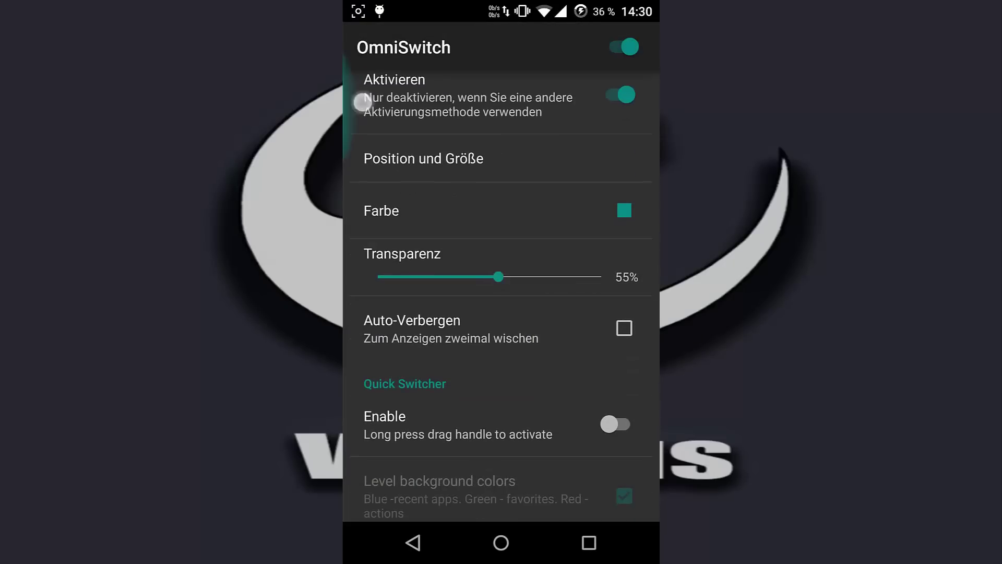
pyautogui.moveTo(362, 102); pyautogui.dragTo(362, 145)
pyautogui.moveTo(557, 391); pyautogui.dragTo(557, 276)
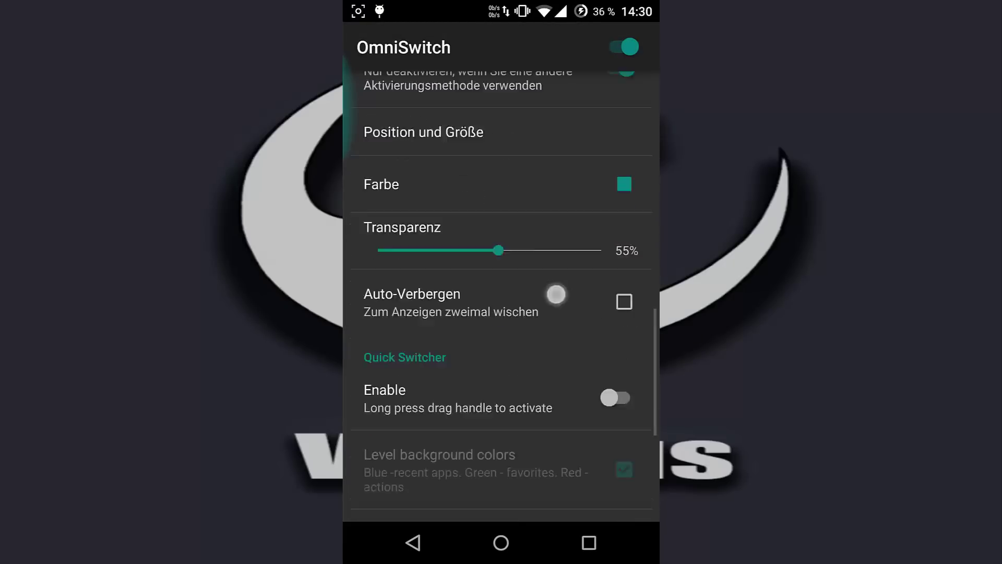
pyautogui.moveTo(498, 202); pyautogui.dragTo(589, 201)
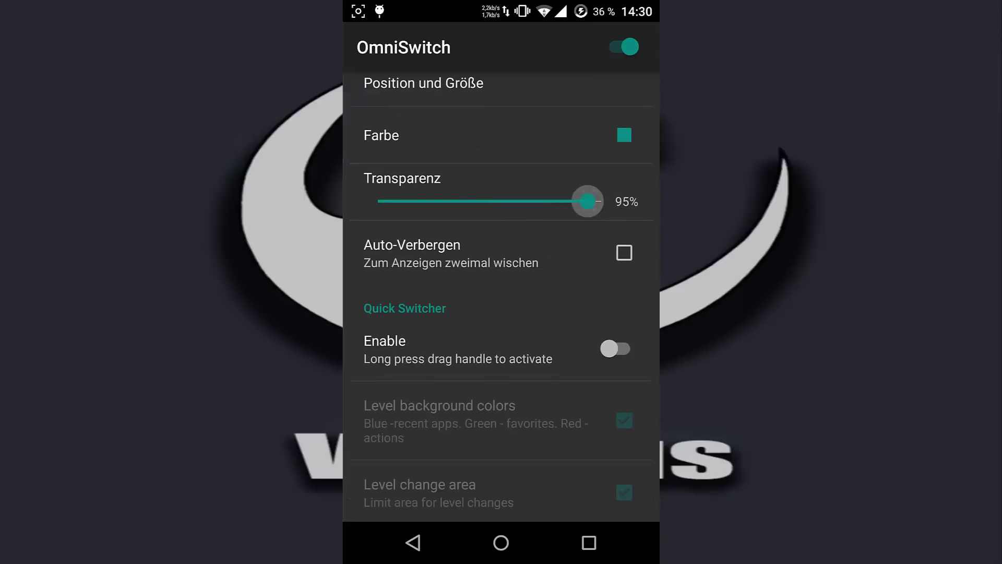
pyautogui.moveTo(533, 290)
pyautogui.mouseDown()
pyautogui.moveTo(533, 365)
pyautogui.moveTo(586, 473)
pyautogui.mouseUp()
pyautogui.moveTo(529, 235); pyautogui.dragTo(531, 433)
pyautogui.moveTo(554, 213); pyautogui.dragTo(544, 415)
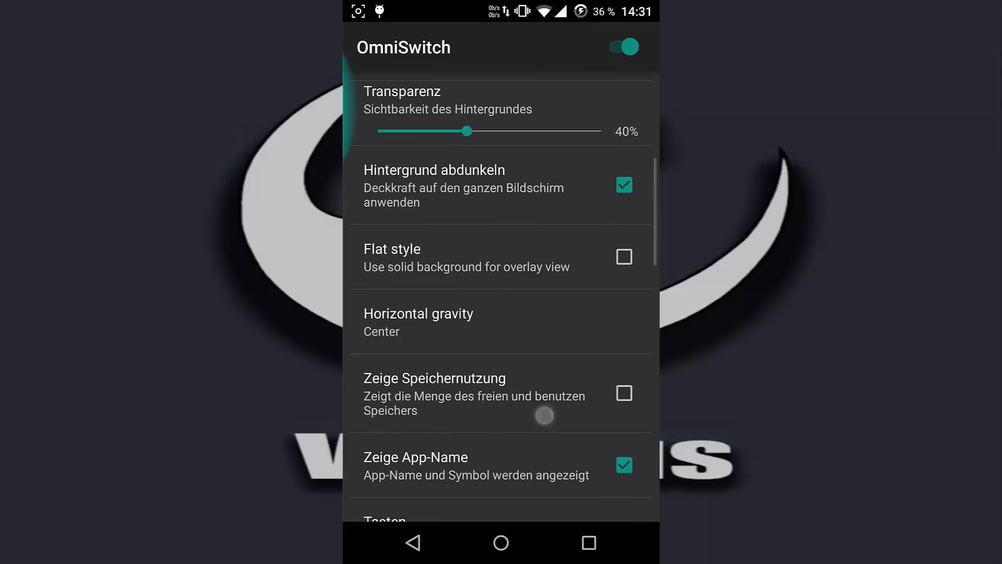
pyautogui.moveTo(563, 205)
pyautogui.mouseDown()
pyautogui.moveTo(558, 307)
pyautogui.moveTo(517, 383)
pyautogui.mouseUp()
pyautogui.moveTo(559, 249); pyautogui.dragTo(560, 381)
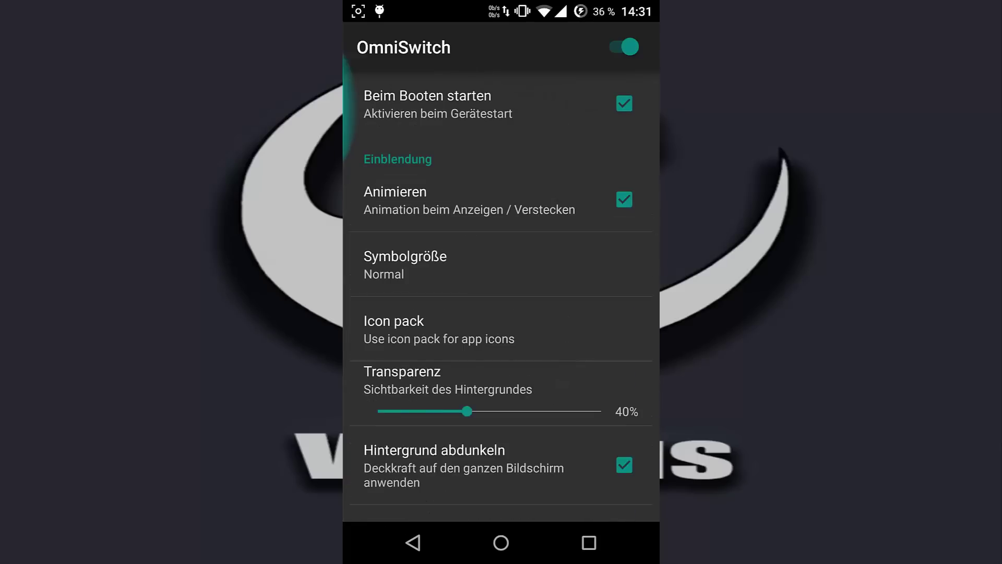
# Back out to The Void, open Animation, and confirm both ListView Animation options are Off.
pyautogui.click(414, 542)
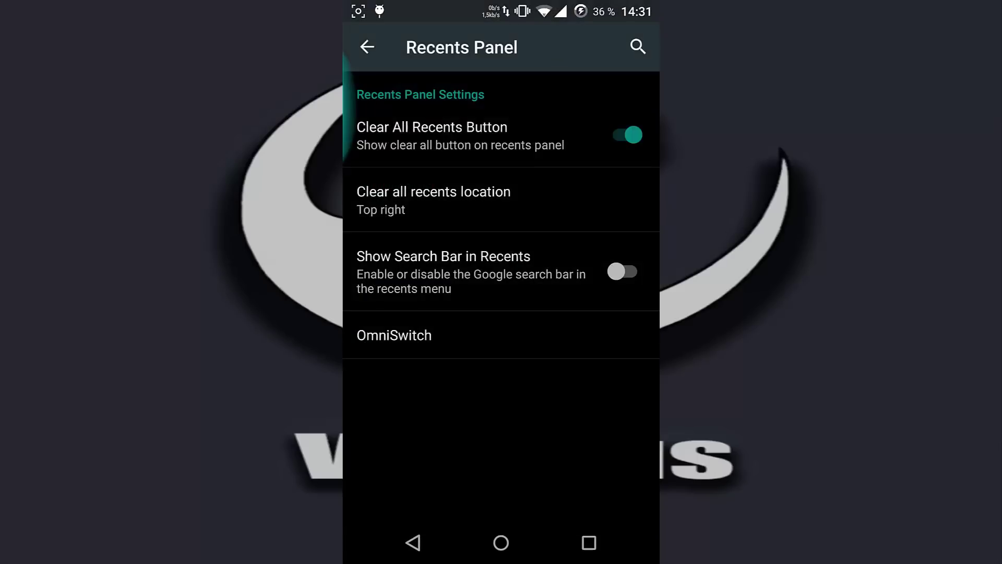
pyautogui.click(414, 542)
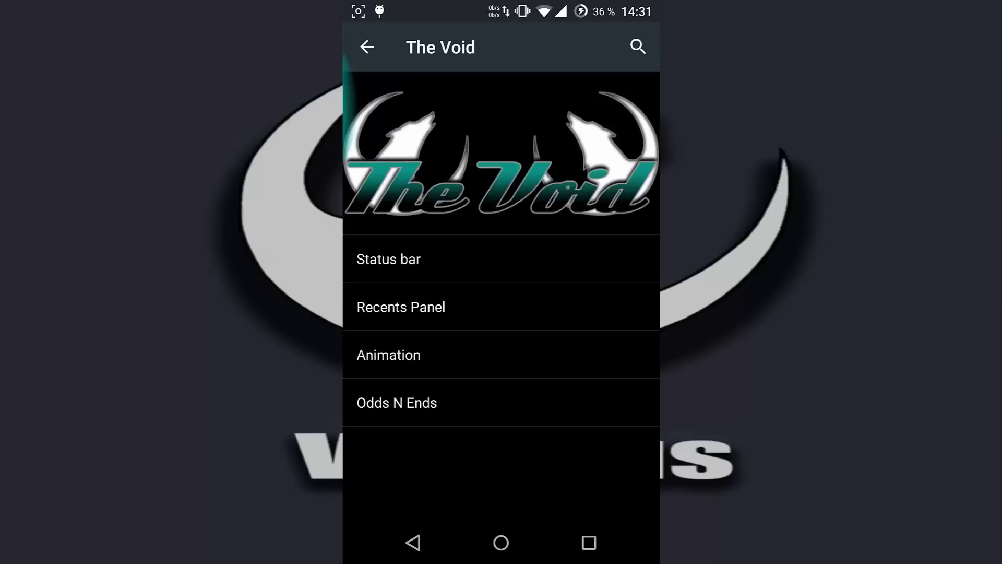
pyautogui.click(388, 355)
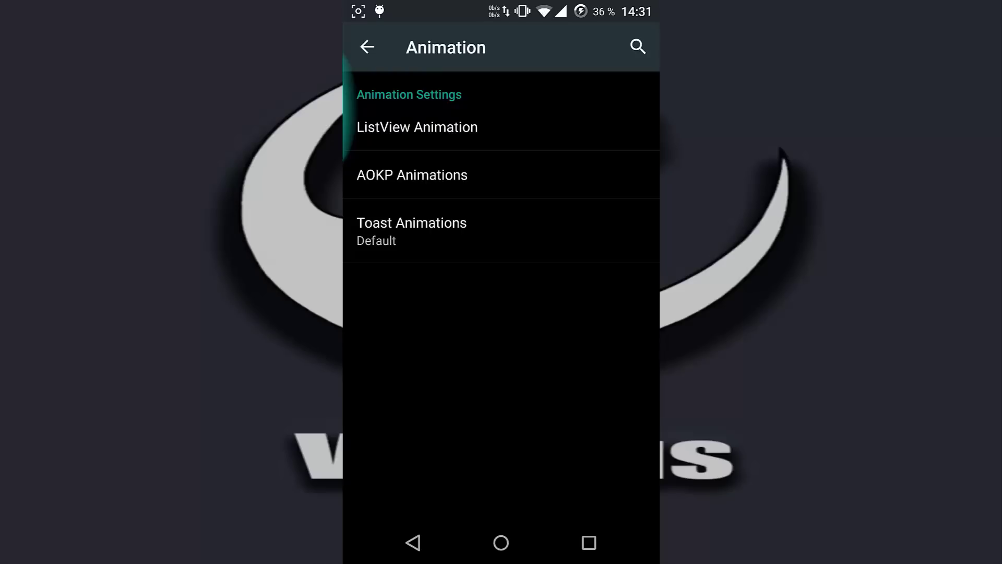
pyautogui.click(418, 126)
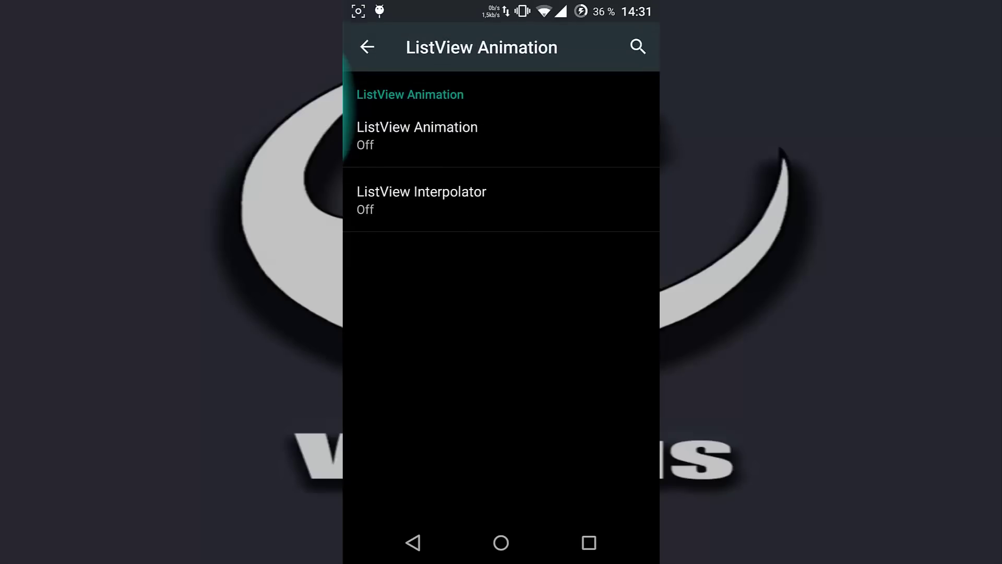
pyautogui.click(413, 542)
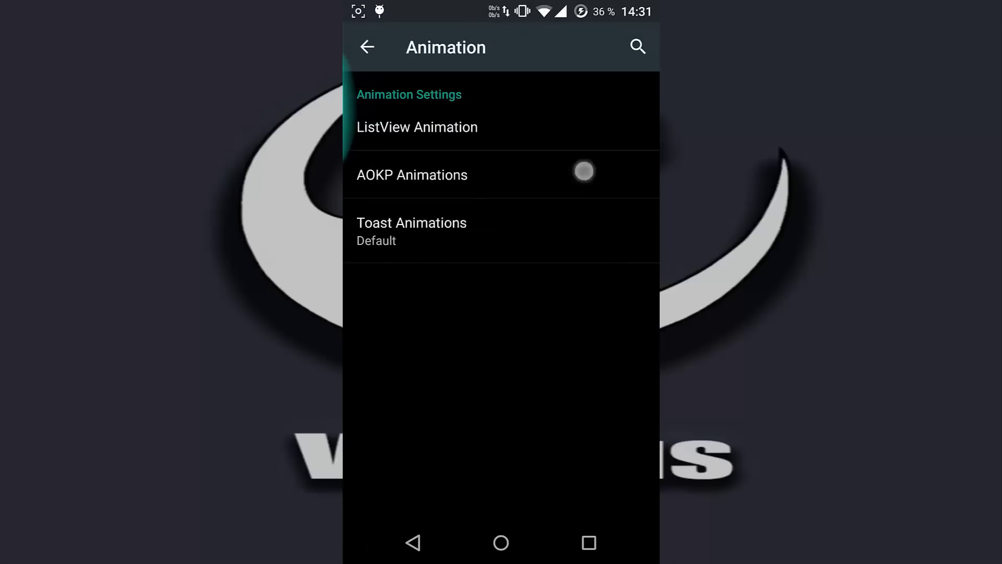
# Open AOKP Animations, view the Activity Close Animation choices, and scroll down to Animation Duration.
pyautogui.click(584, 170)
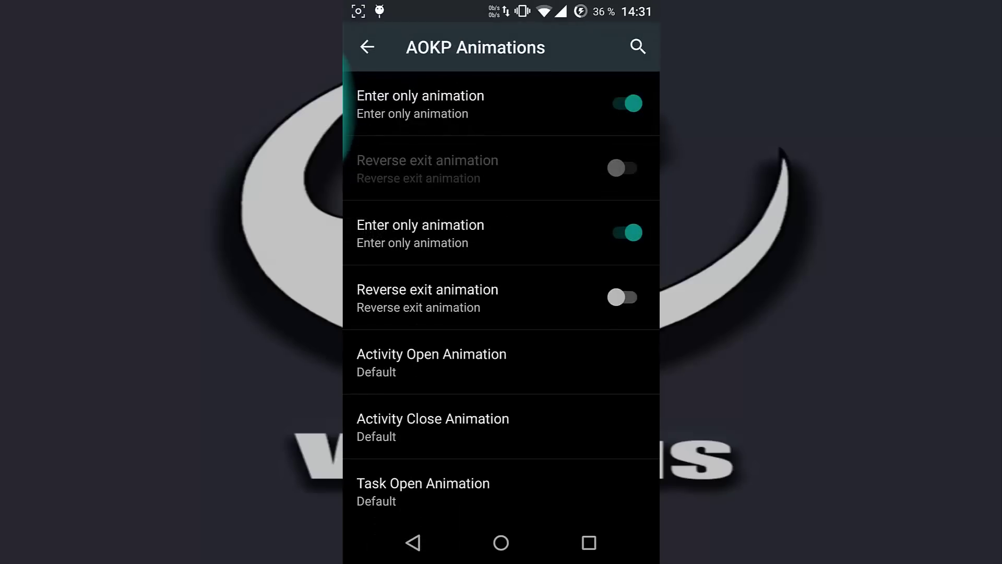
pyautogui.moveTo(560, 444); pyautogui.dragTo(579, 195)
pyautogui.click(579, 179)
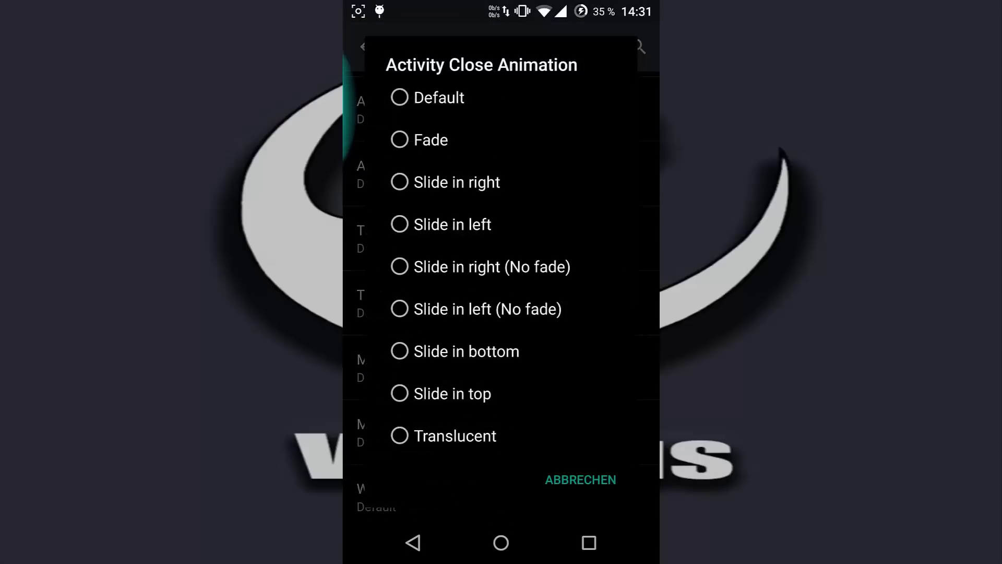
pyautogui.click(413, 542)
pyautogui.moveTo(557, 414); pyautogui.dragTo(584, 193)
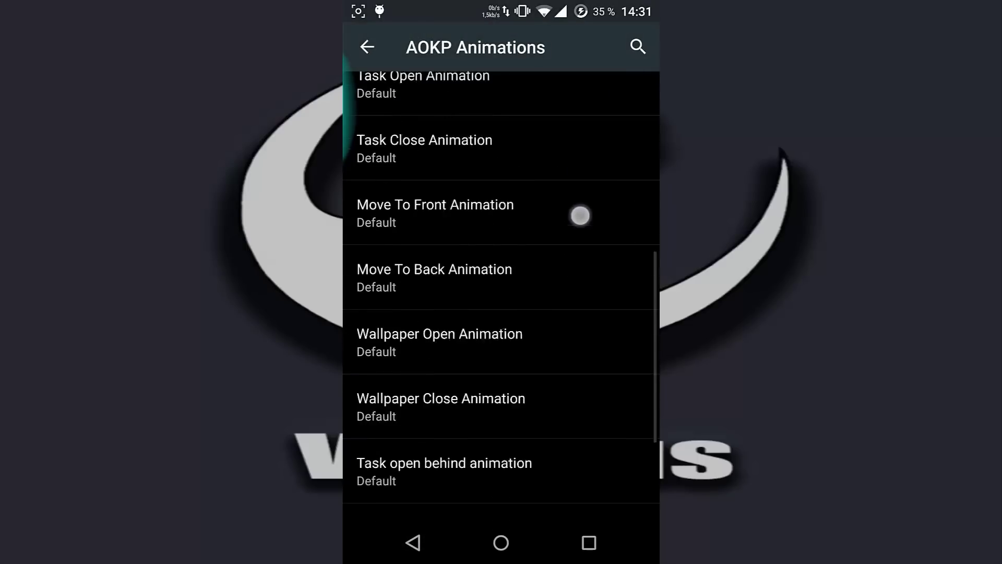
pyautogui.moveTo(577, 329); pyautogui.dragTo(586, 250)
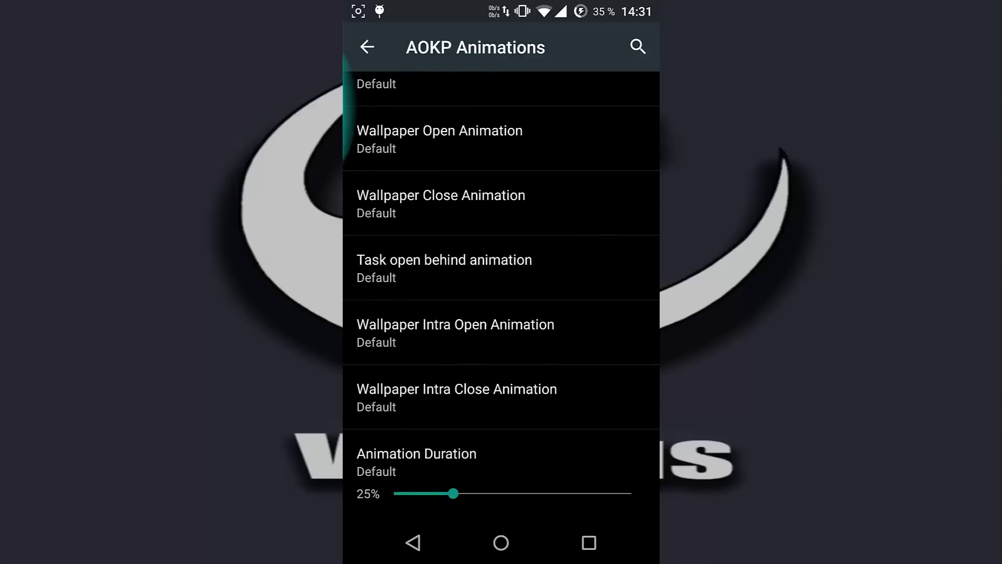
pyautogui.moveTo(586, 309); pyautogui.dragTo(595, 227)
# Preview the Xylon, Grow fade bottom and Honami toast animations.
pyautogui.click(413, 541)
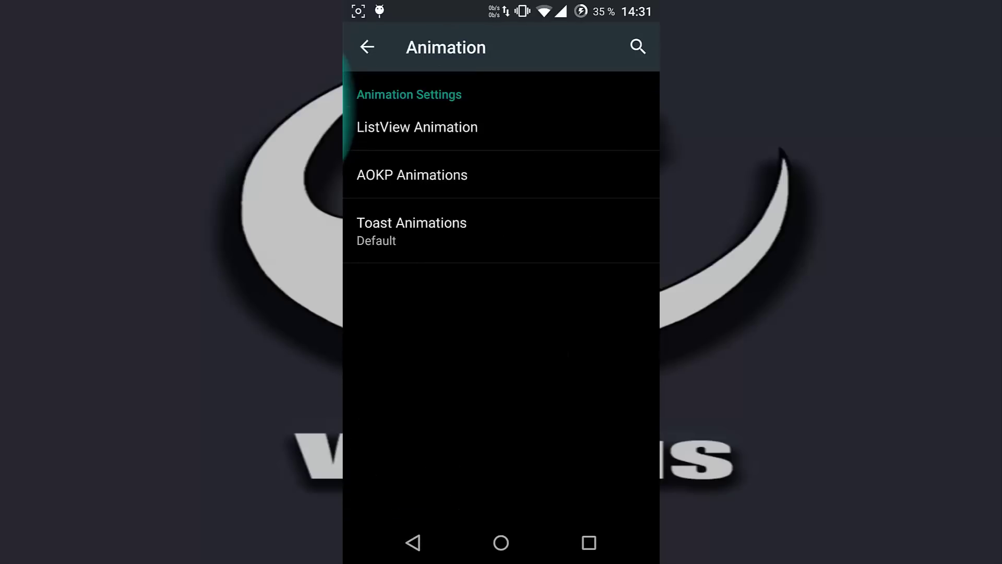
pyautogui.click(565, 236)
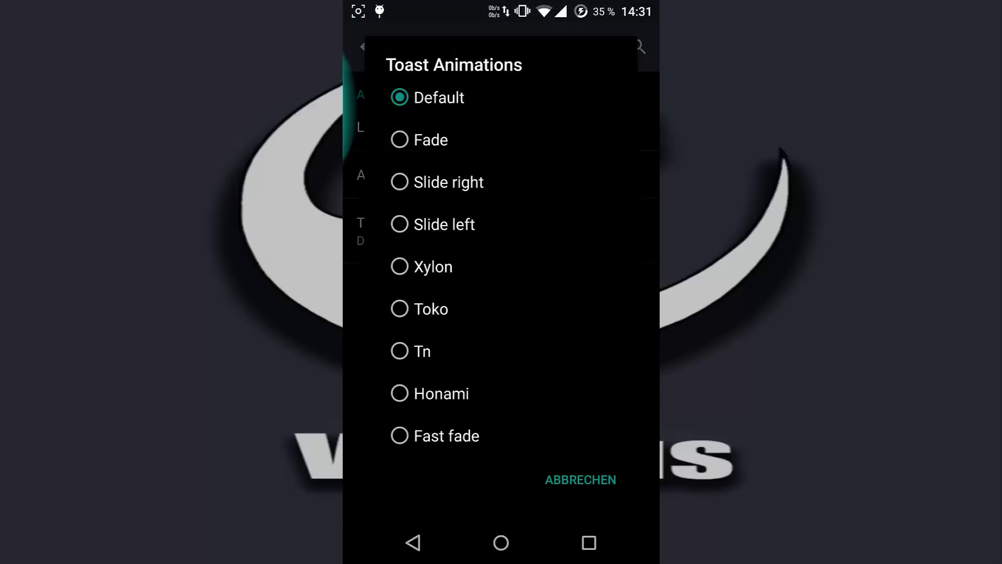
pyautogui.click(461, 262)
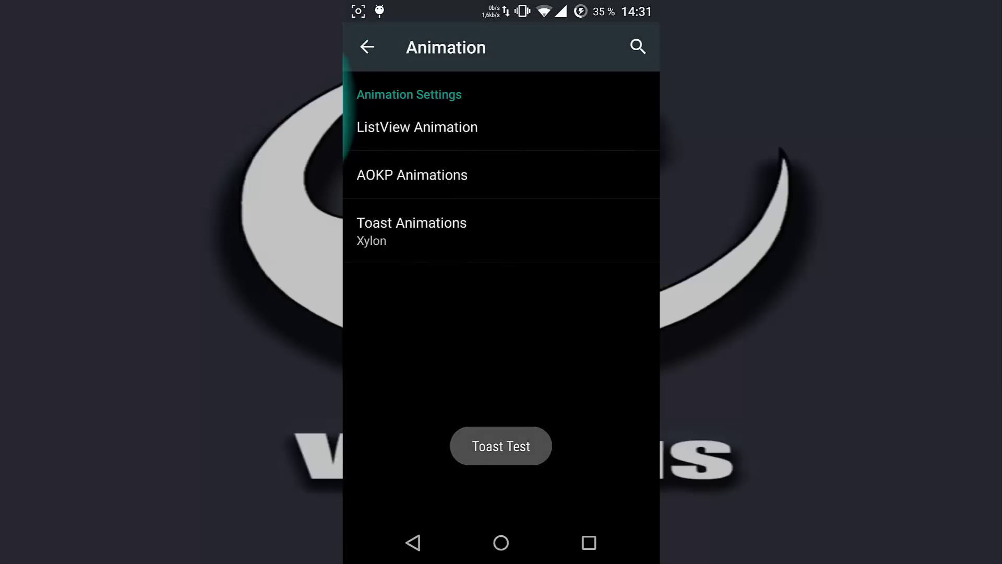
pyautogui.click(412, 230)
pyautogui.click(470, 392)
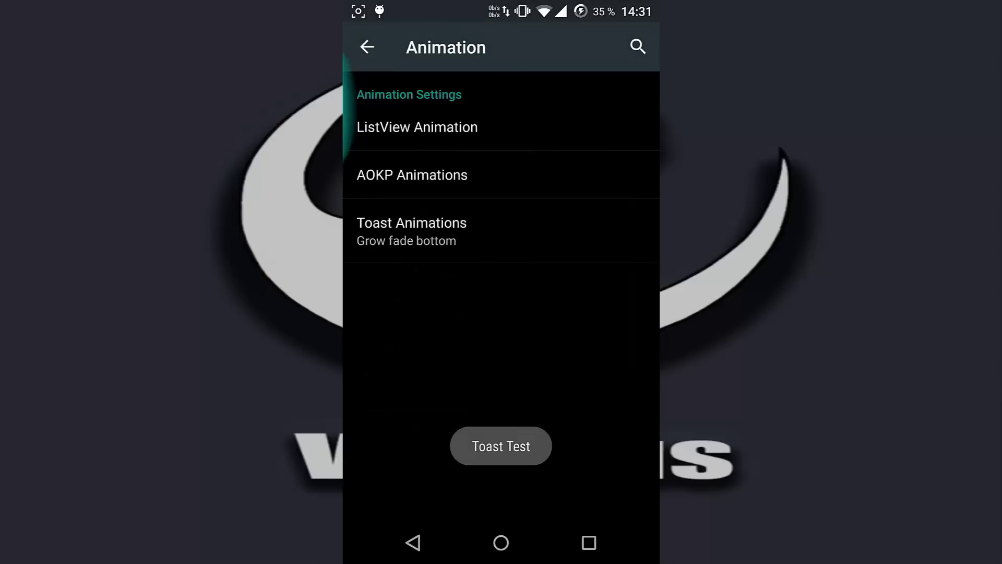
pyautogui.click(412, 230)
pyautogui.click(427, 133)
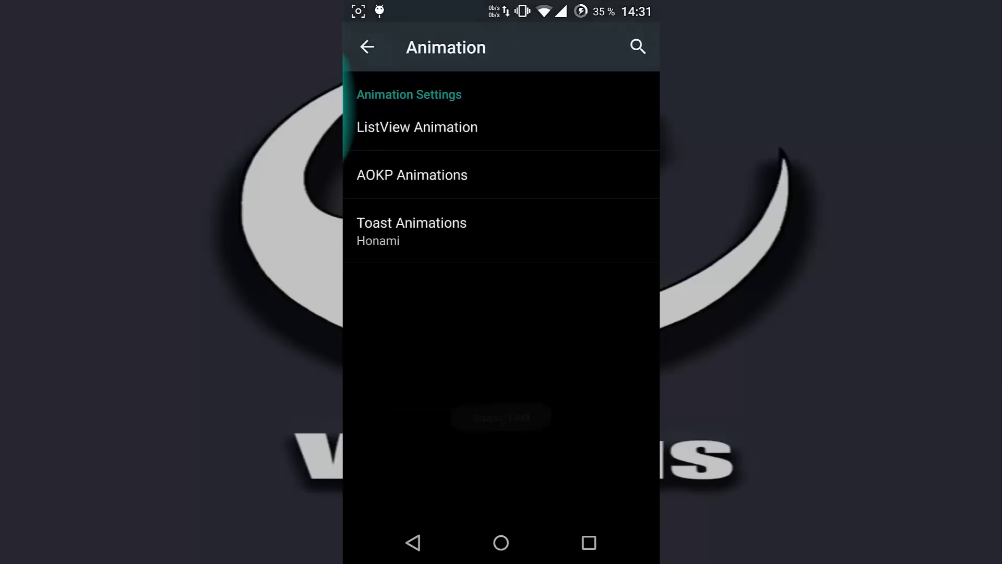
# Try the Toko toast animation twice, then Fade.
pyautogui.click(528, 223)
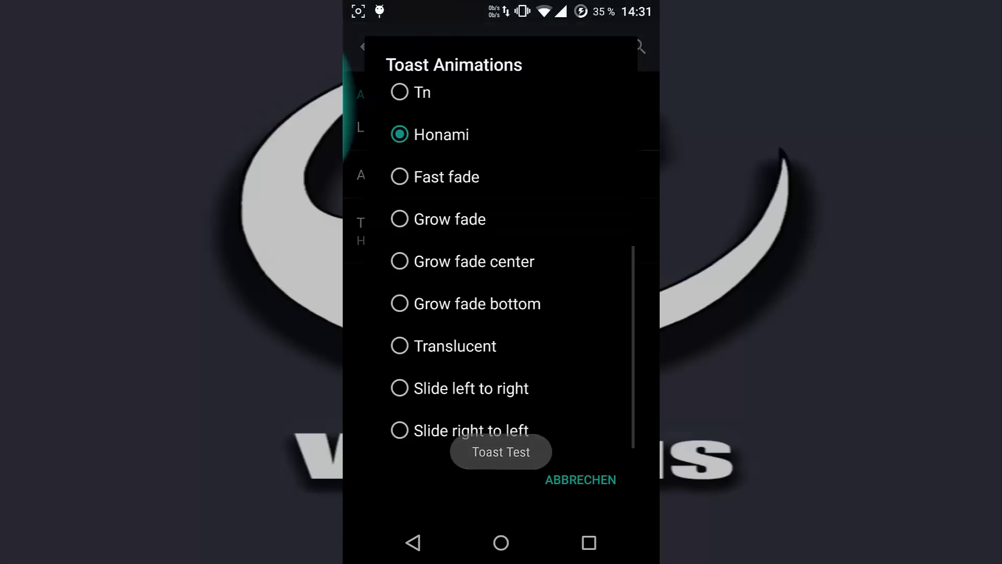
pyautogui.scroll(3, 502, 274)
pyautogui.click(521, 231)
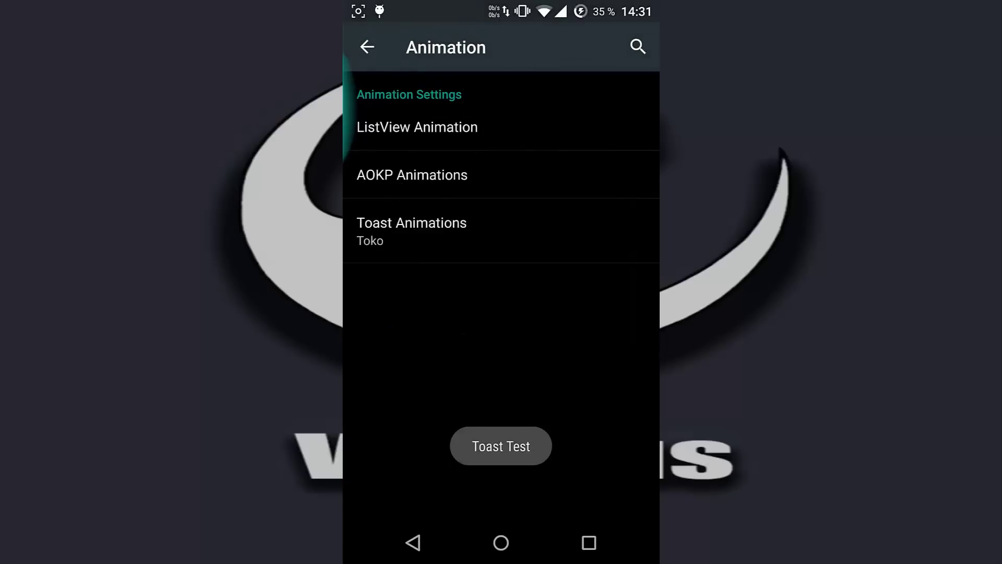
pyautogui.click(548, 235)
pyautogui.click(556, 96)
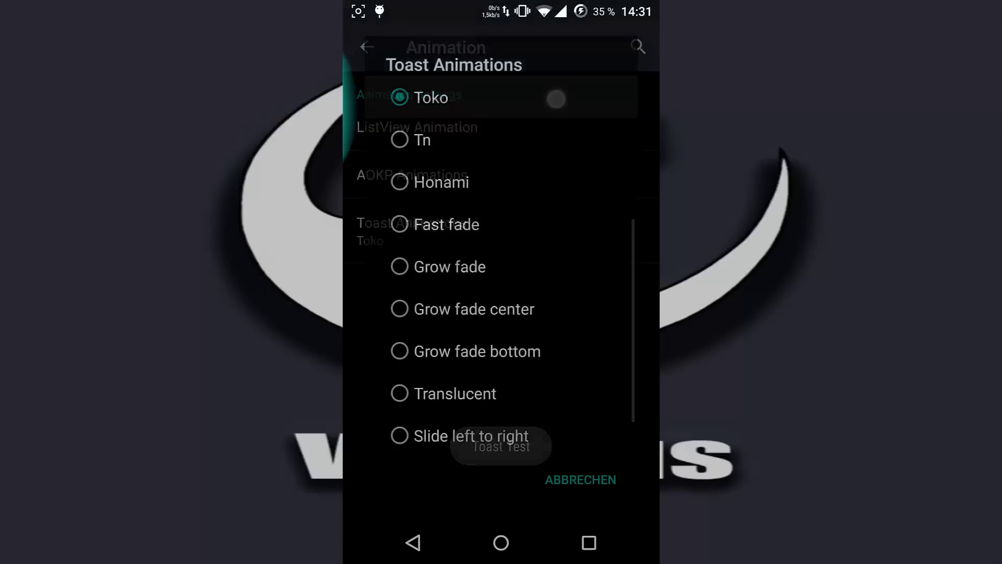
pyautogui.click(523, 235)
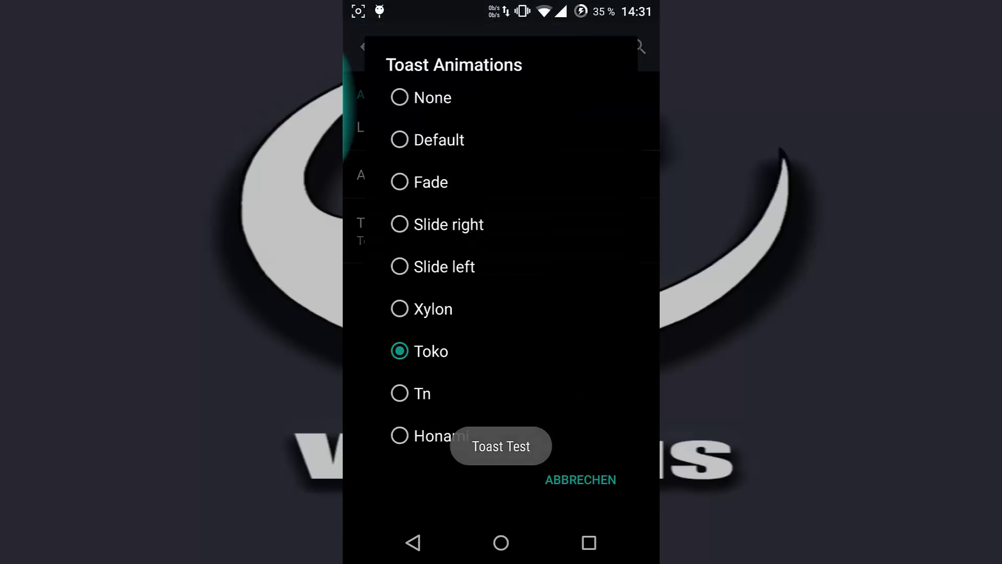
pyautogui.click(439, 183)
# Set the toast animation to Slide left to right and go back to The Void menu.
pyautogui.click(533, 227)
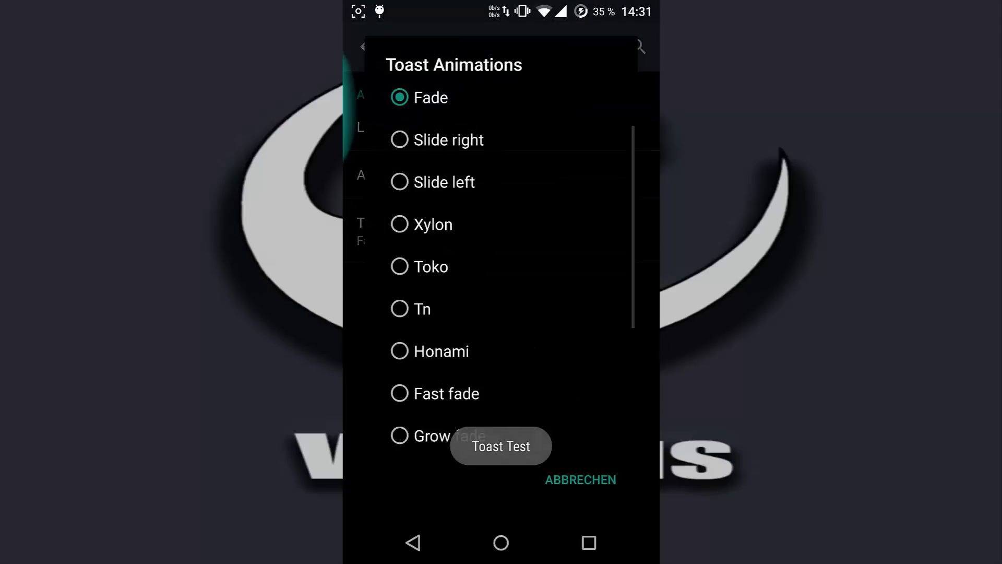
pyautogui.moveTo(580, 376); pyautogui.dragTo(579, 160)
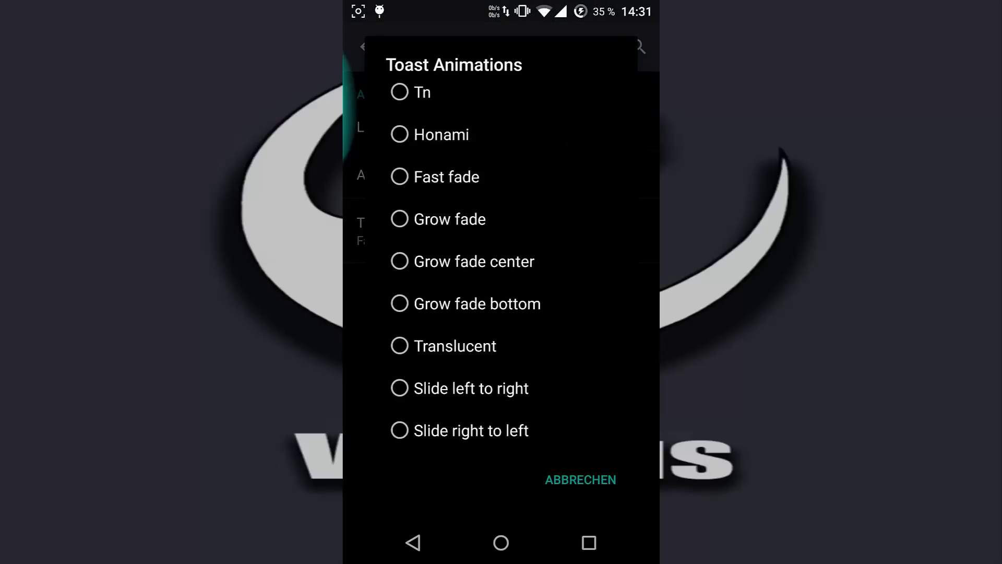
pyautogui.click(553, 393)
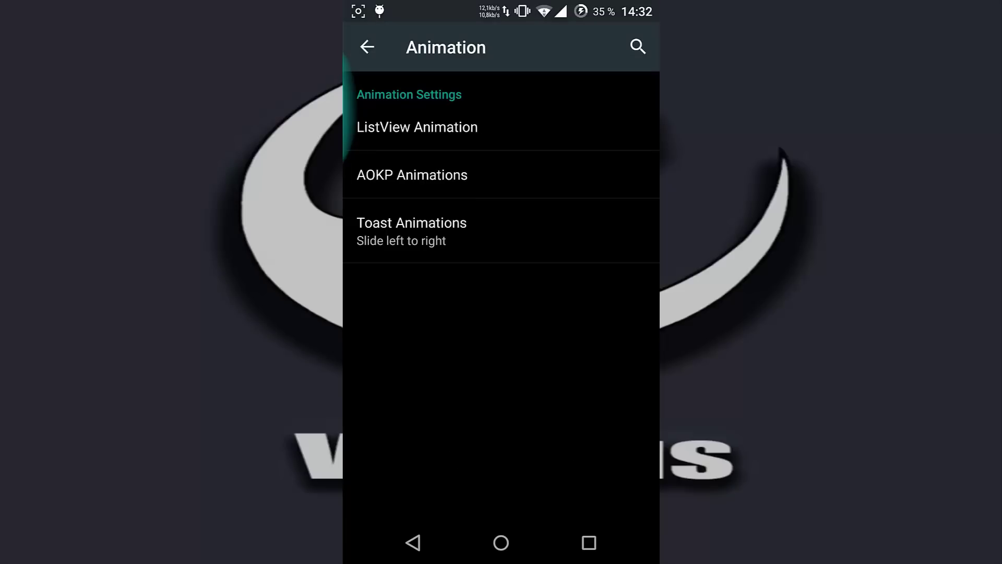
pyautogui.click(561, 235)
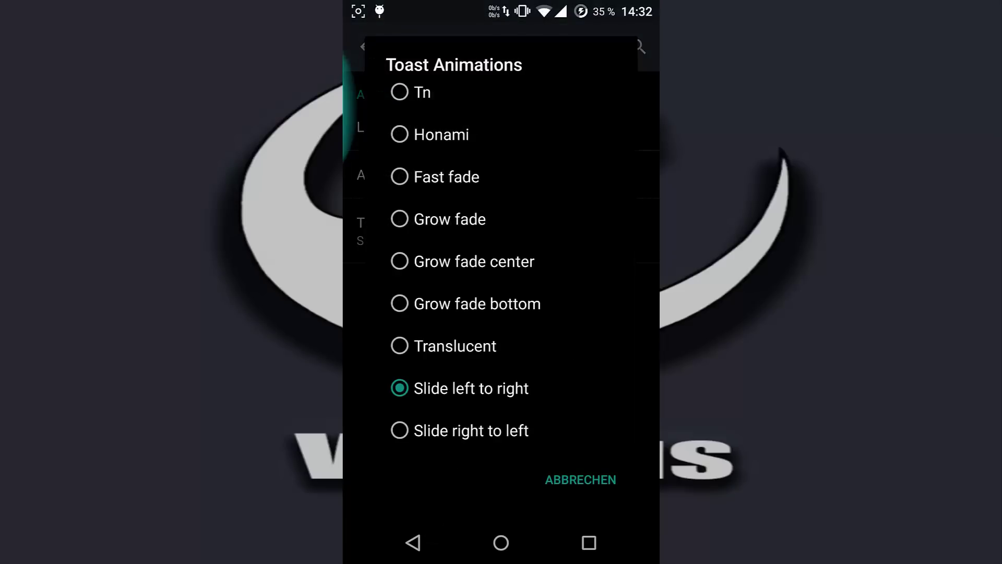
pyautogui.click(409, 544)
pyautogui.click(412, 542)
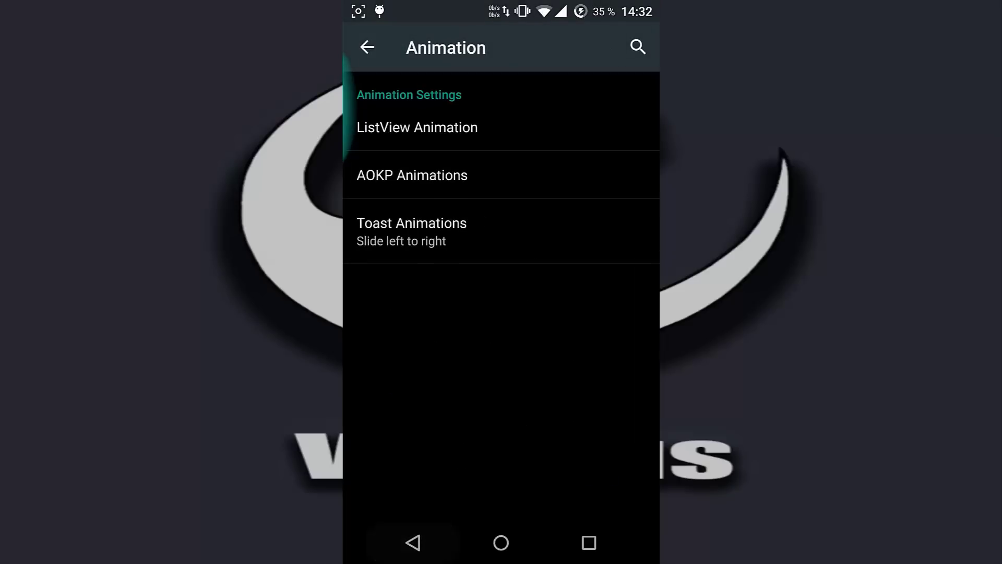
# Turn on App Circle Sidebar, including Adobe AIR, Flash Player, Adobe Reader and AdSense.
pyautogui.click(501, 402)
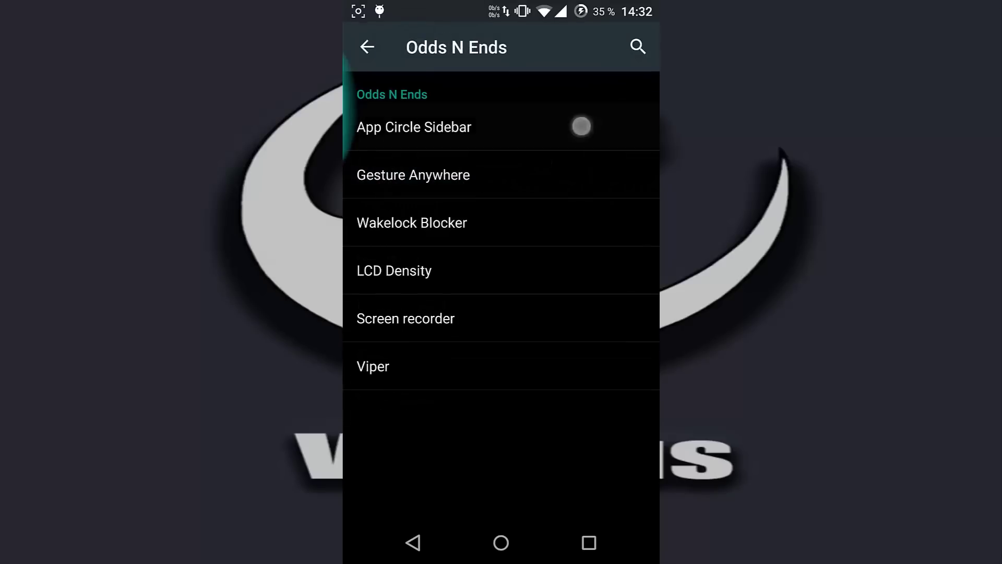
pyautogui.click(582, 126)
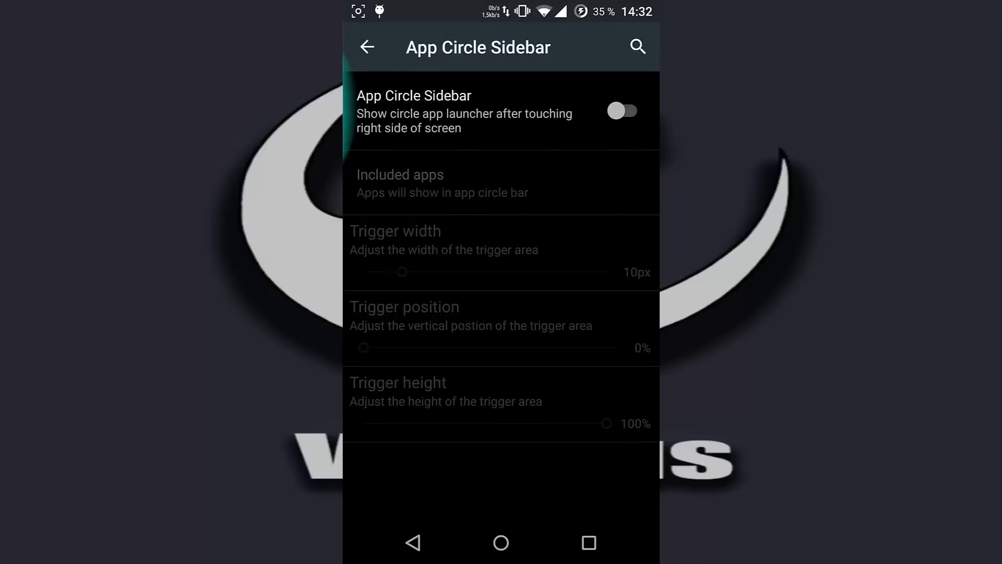
pyautogui.click(622, 110)
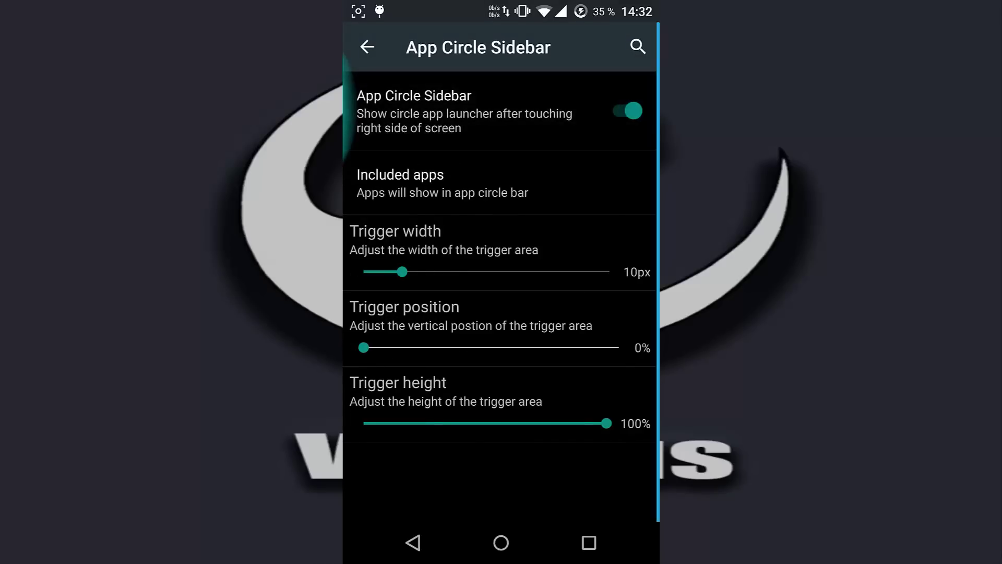
pyautogui.click(569, 184)
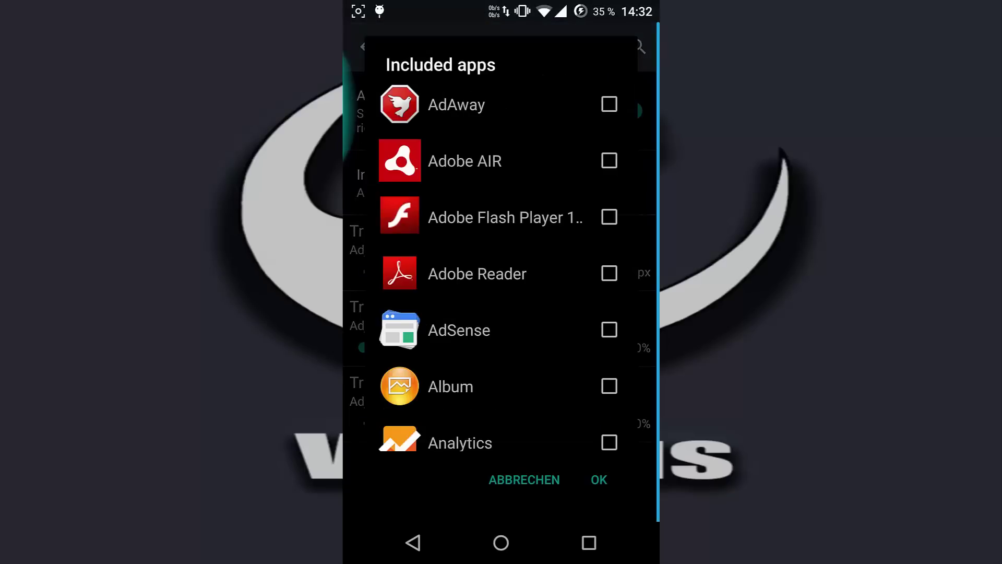
pyautogui.click(609, 160)
pyautogui.click(609, 218)
pyautogui.click(609, 273)
pyautogui.click(609, 330)
pyautogui.click(598, 482)
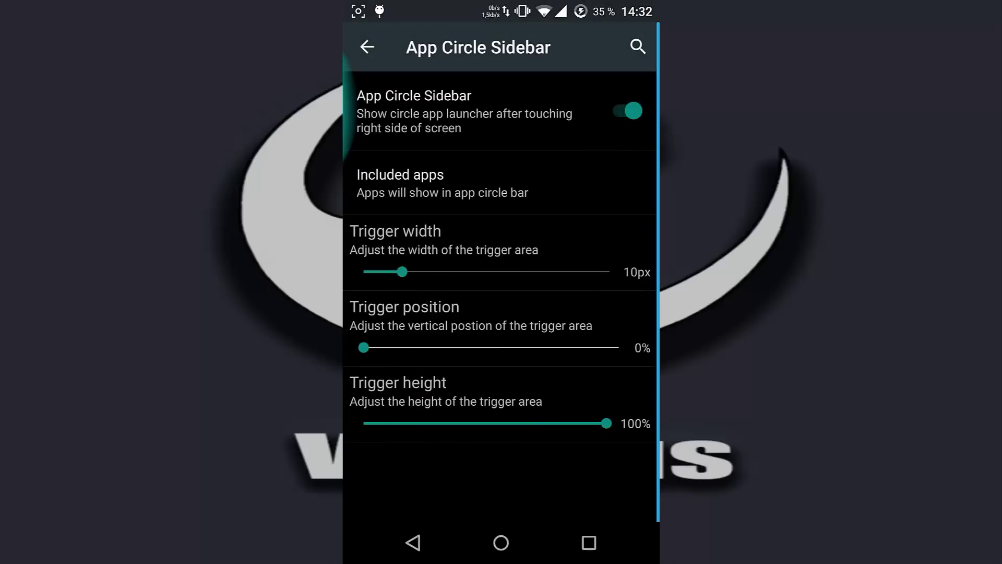
# Set trigger width 31px and height 36%, test the sidebar, and set position to 21%.
pyautogui.moveTo(430, 271); pyautogui.dragTo(483, 272)
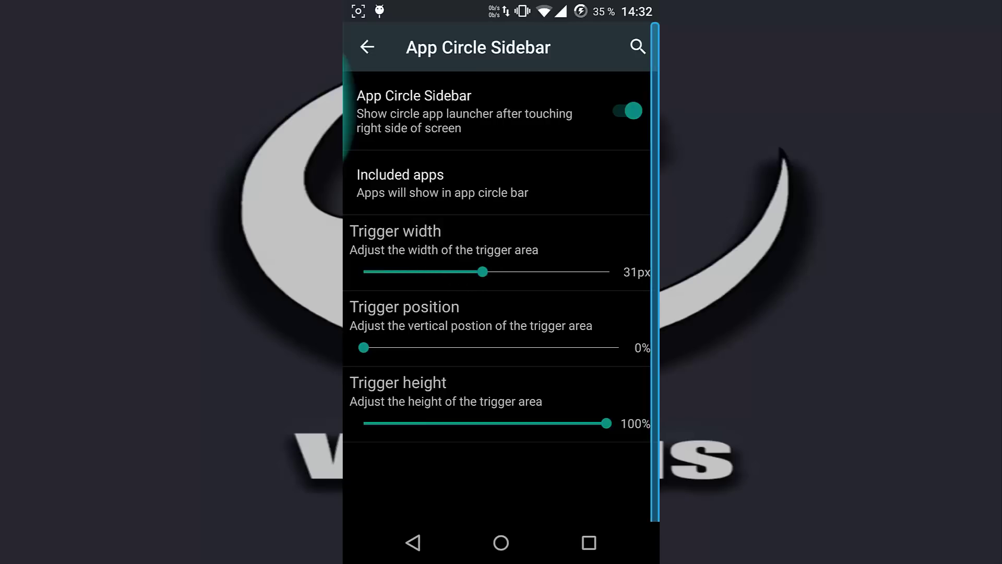
pyautogui.moveTo(364, 346); pyautogui.dragTo(521, 350)
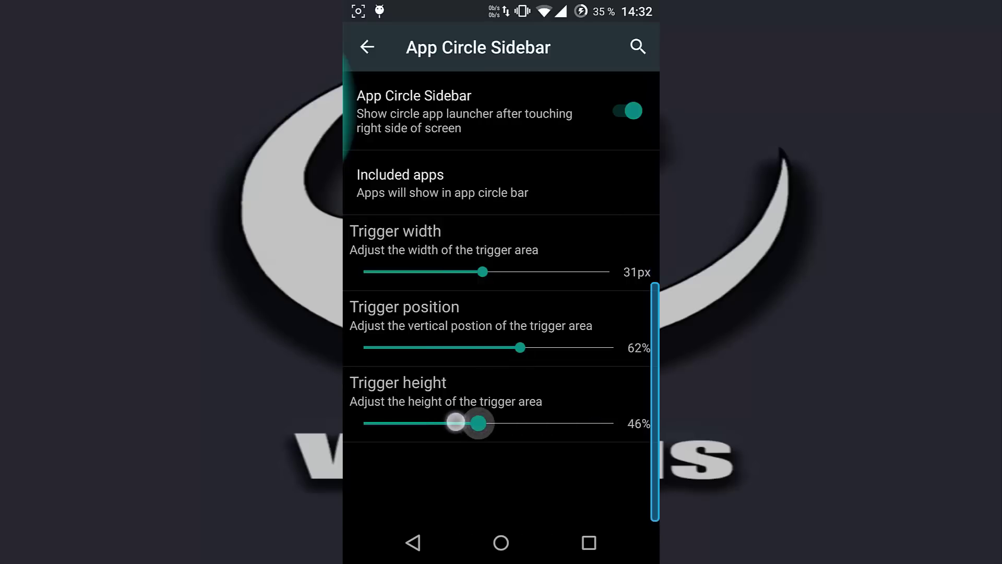
pyautogui.moveTo(579, 427); pyautogui.dragTo(454, 423)
pyautogui.click(648, 404)
pyautogui.moveTo(648, 404); pyautogui.dragTo(591, 404)
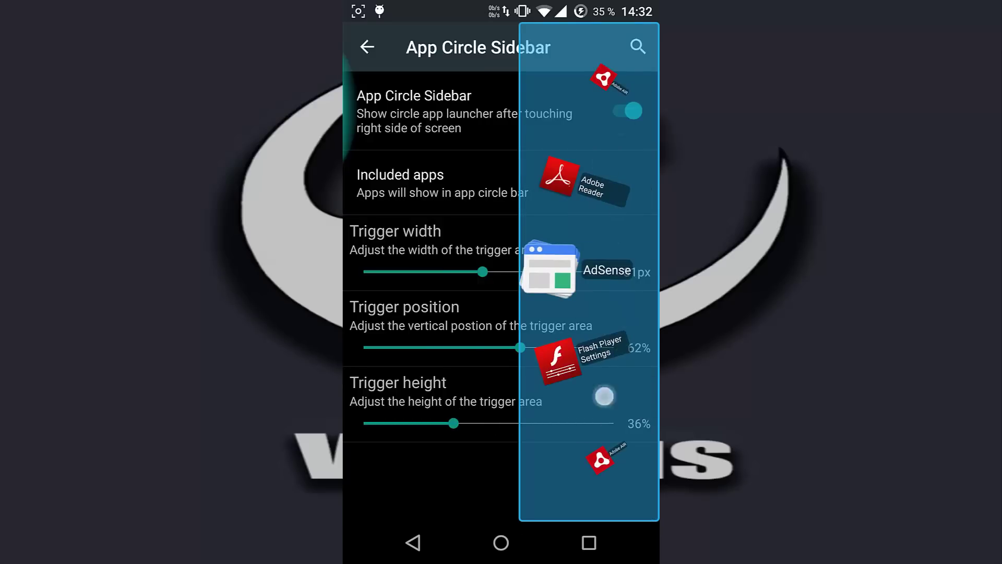
pyautogui.moveTo(603, 396); pyautogui.dragTo(619, 102)
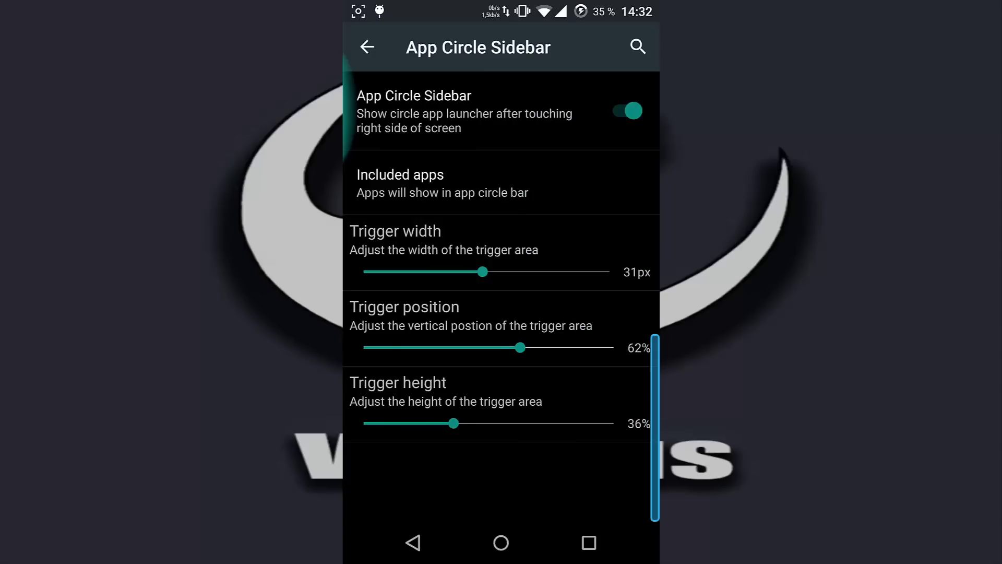
pyautogui.moveTo(495, 345)
pyautogui.mouseDown()
pyautogui.moveTo(406, 346)
pyautogui.moveTo(393, 326)
pyautogui.moveTo(380, 325)
pyautogui.moveTo(420, 326)
pyautogui.mouseUp()
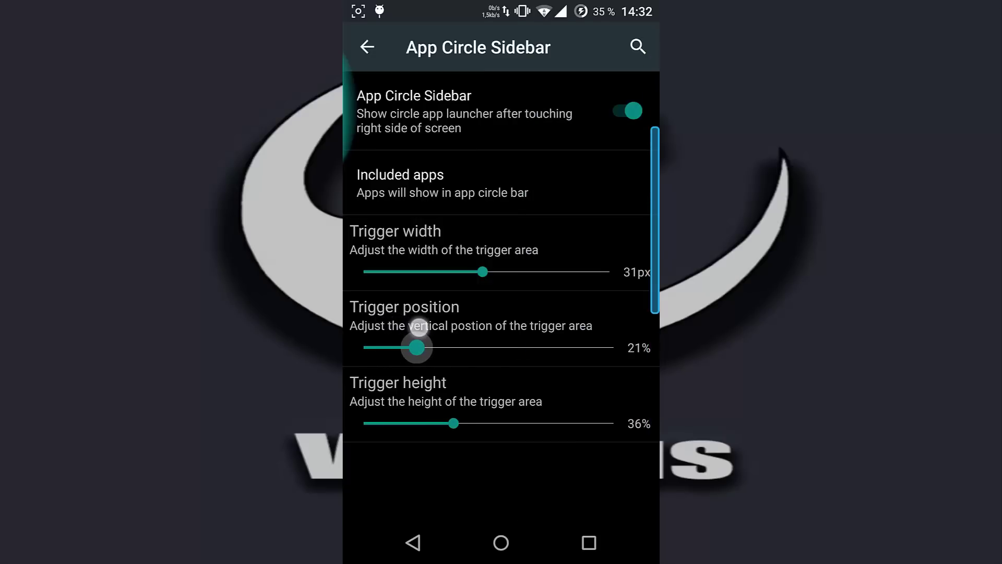
# Look through Gesture Anywhere, Wakelock Blocker, LCD Density and Screen recorder, then open Viper.
pyautogui.click(413, 541)
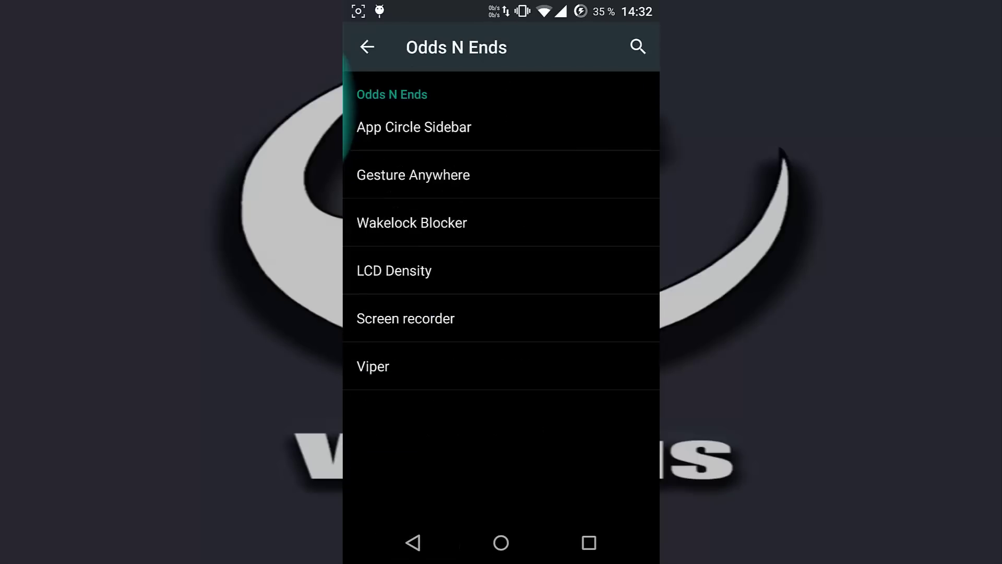
pyautogui.click(571, 167)
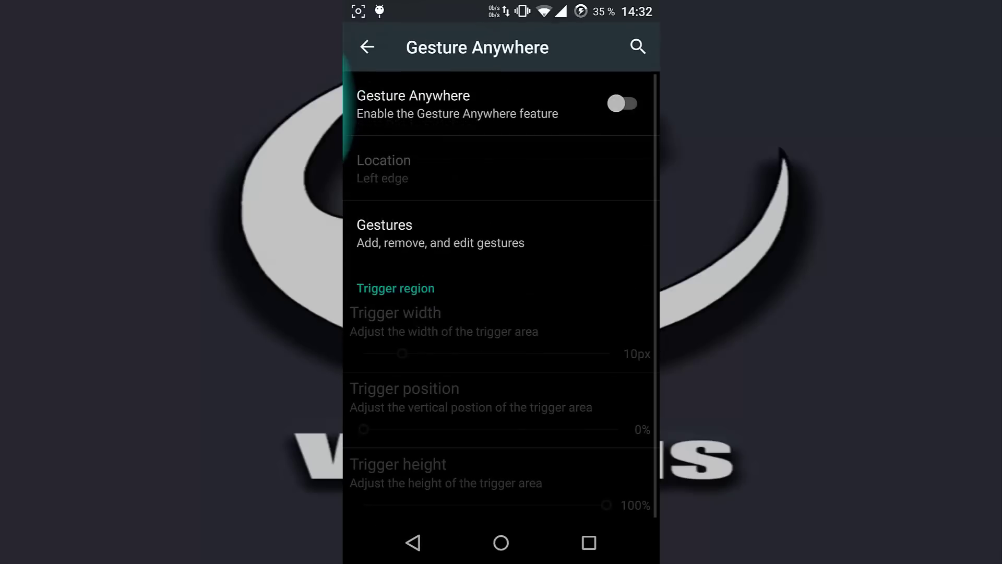
pyautogui.click(413, 541)
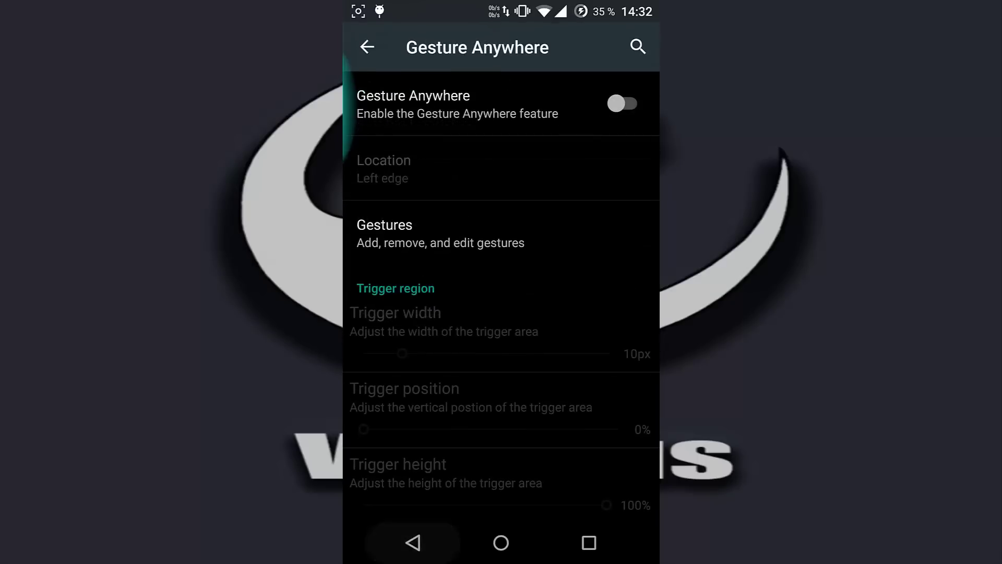
pyautogui.click(590, 219)
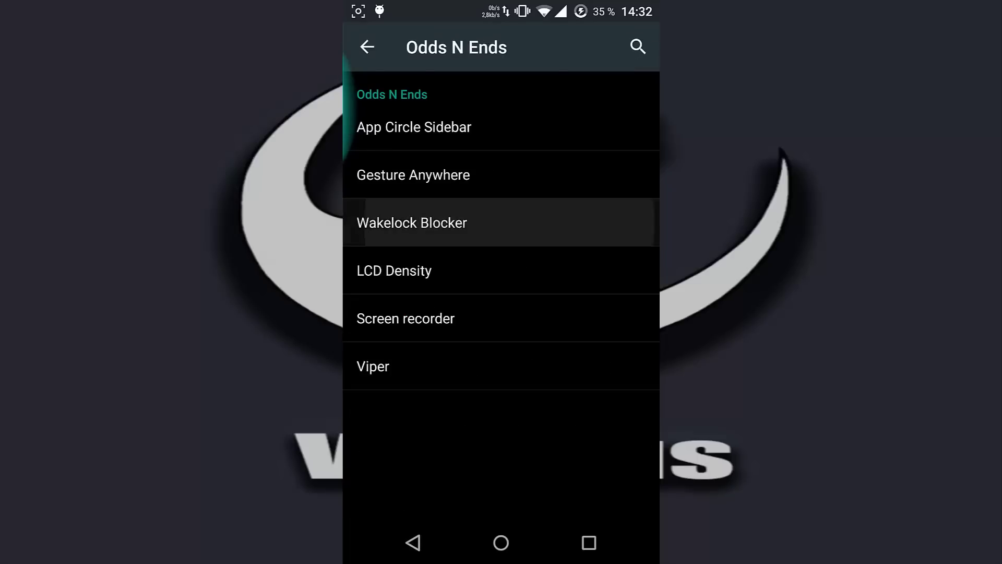
pyautogui.click(413, 541)
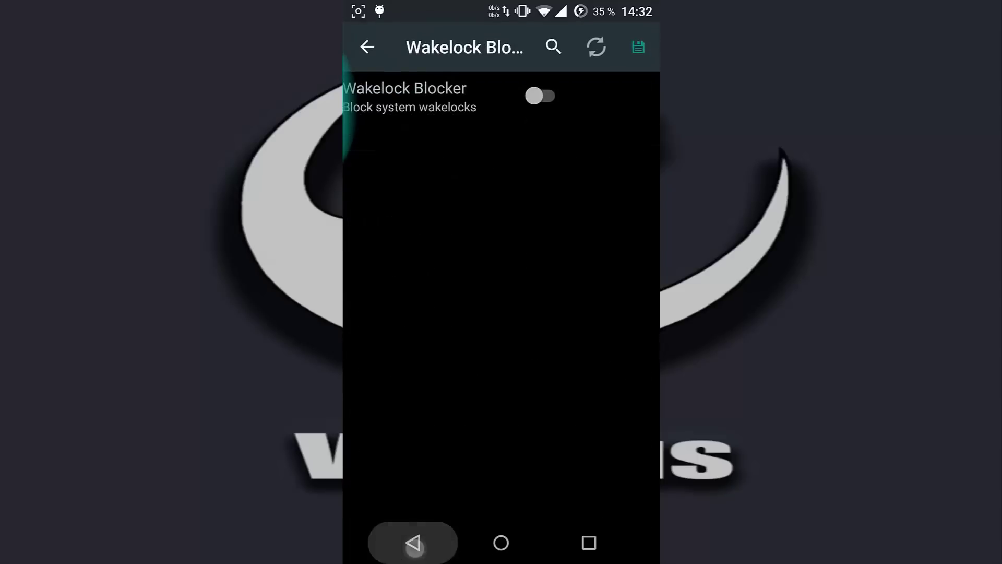
pyautogui.click(566, 278)
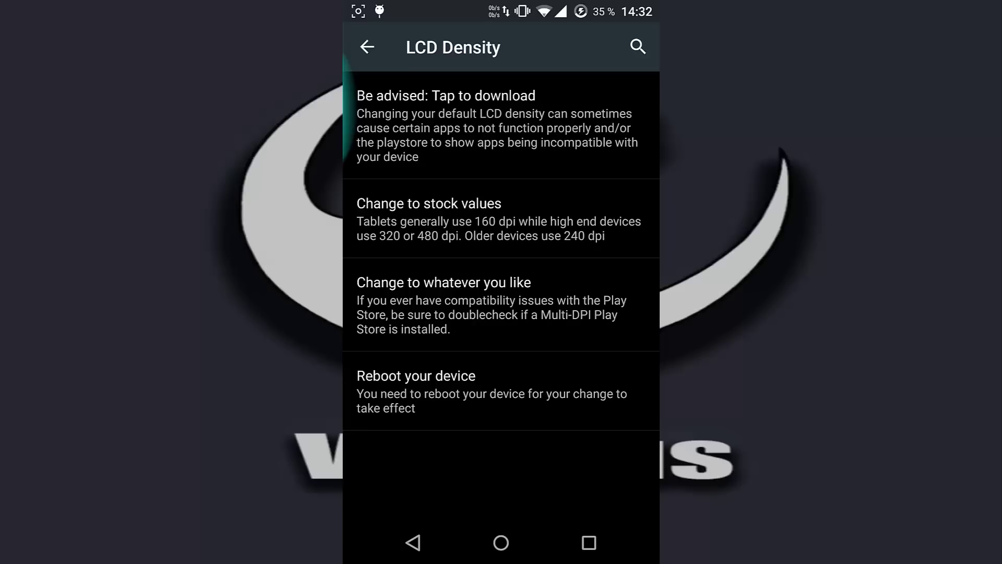
pyautogui.click(413, 546)
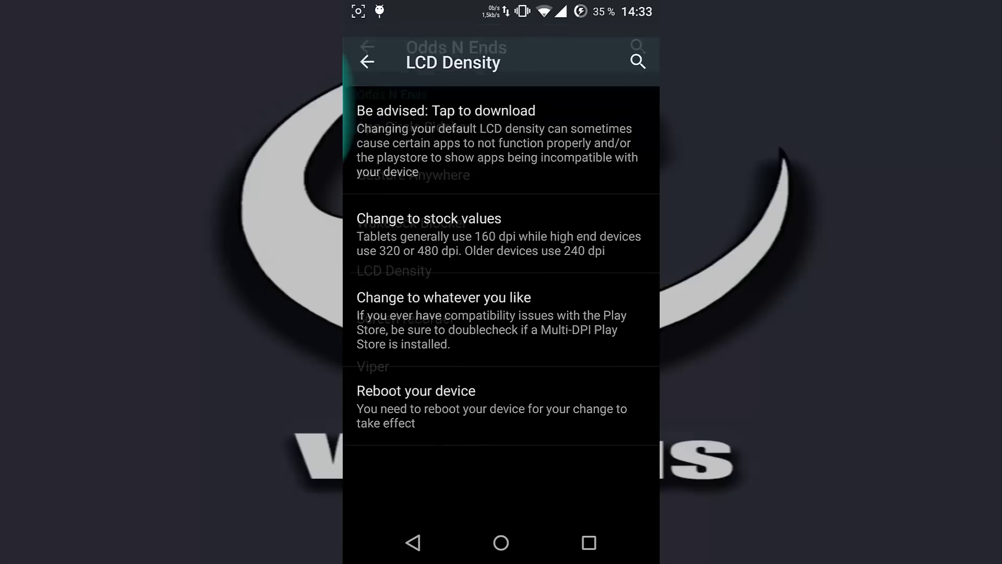
pyautogui.click(546, 334)
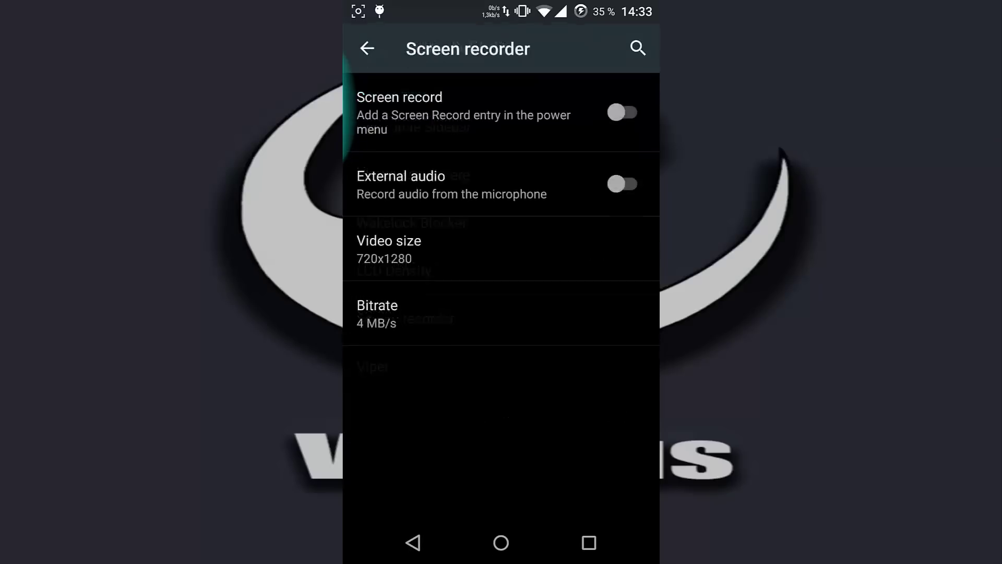
pyautogui.click(421, 554)
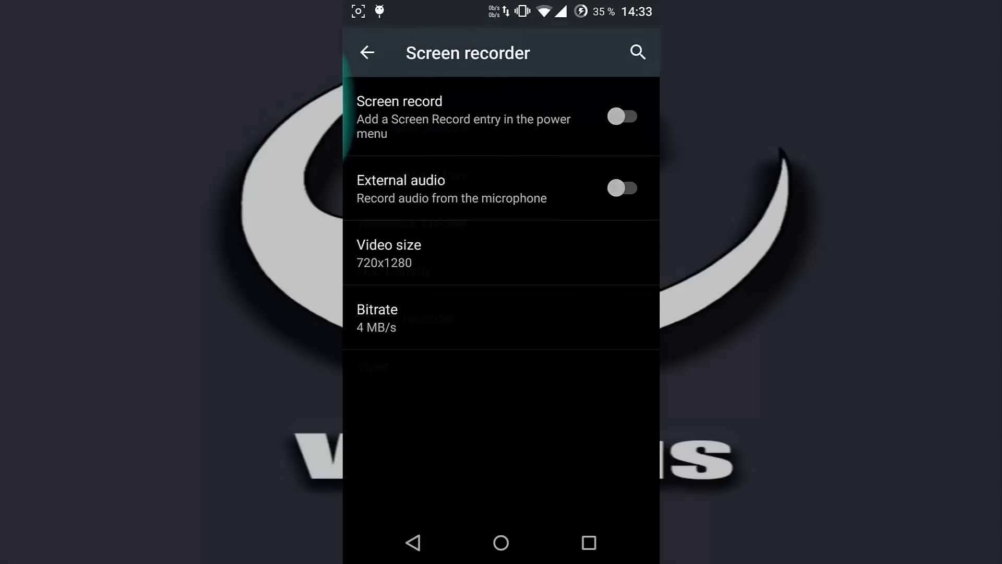
pyautogui.click(541, 387)
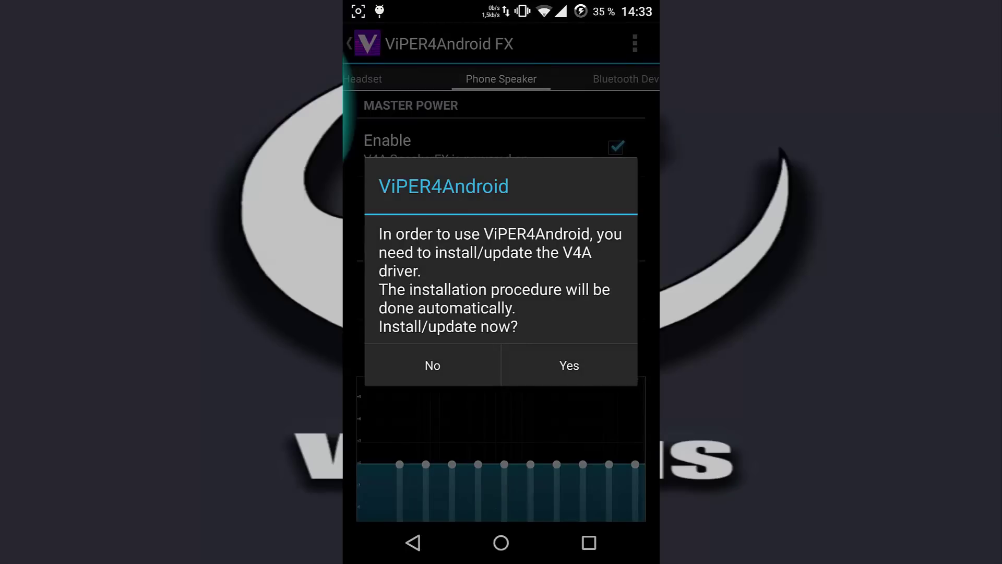
# Decline the V4A driver install and back out through Odds N Ends and The Void.
pyautogui.click(432, 365)
pyautogui.click(413, 543)
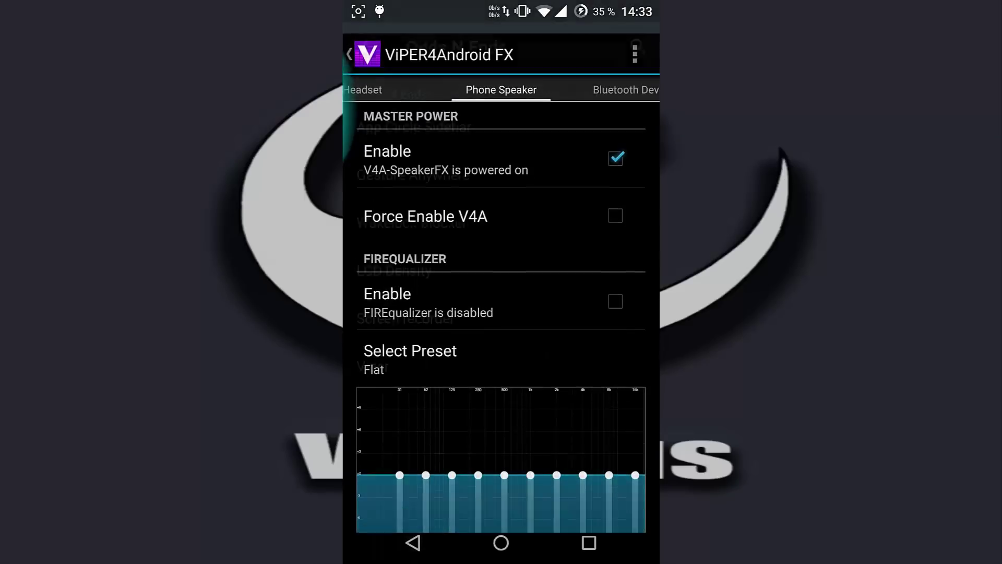
pyautogui.click(412, 541)
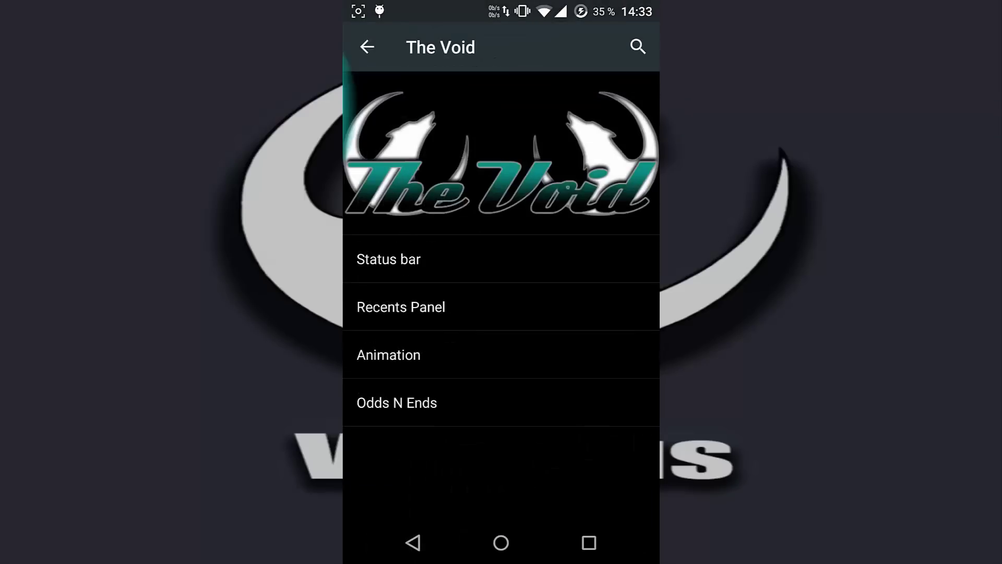
pyautogui.click(413, 543)
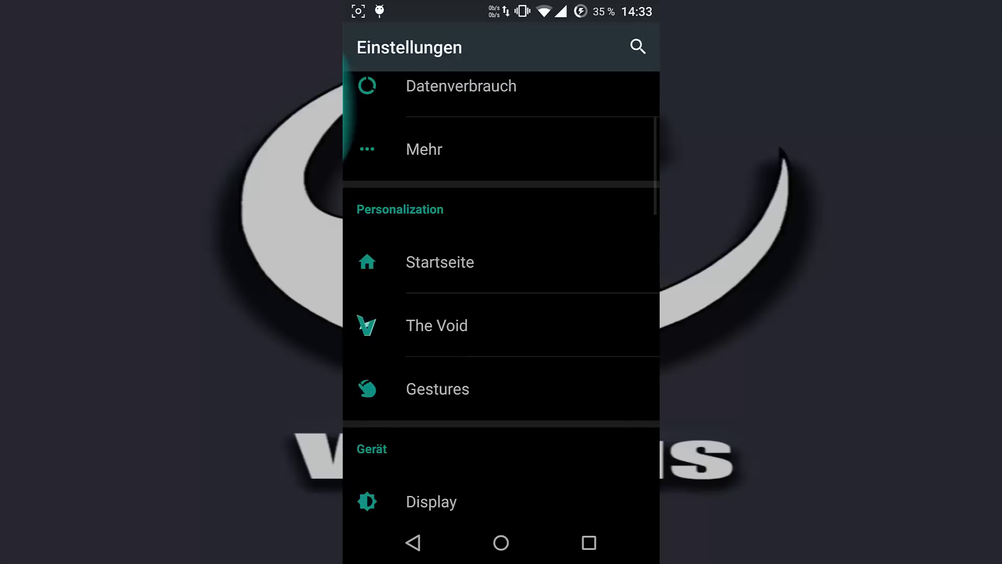
# On the home screen, pull out and close the App Circle Sidebar, then open notifications.
pyautogui.click(413, 542)
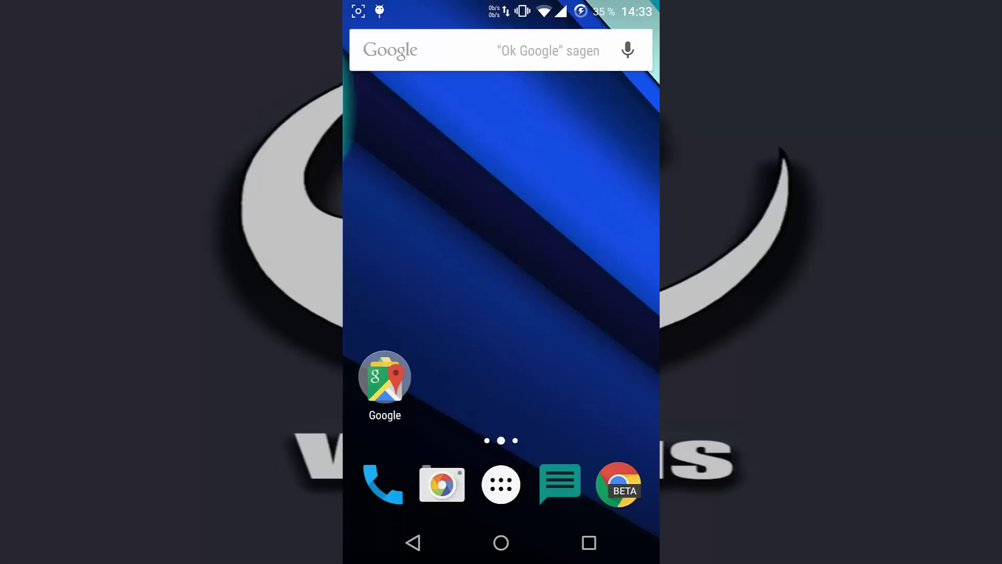
pyautogui.moveTo(475, 326); pyautogui.dragTo(582, 340)
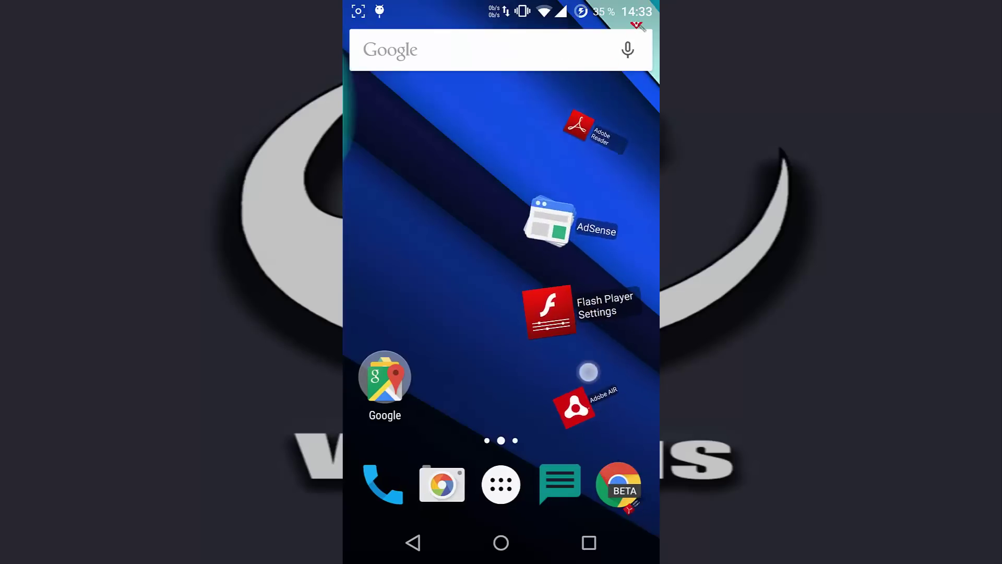
pyautogui.moveTo(653, 278)
pyautogui.mouseDown()
pyautogui.moveTo(614, 195)
pyautogui.moveTo(380, 107)
pyautogui.mouseUp()
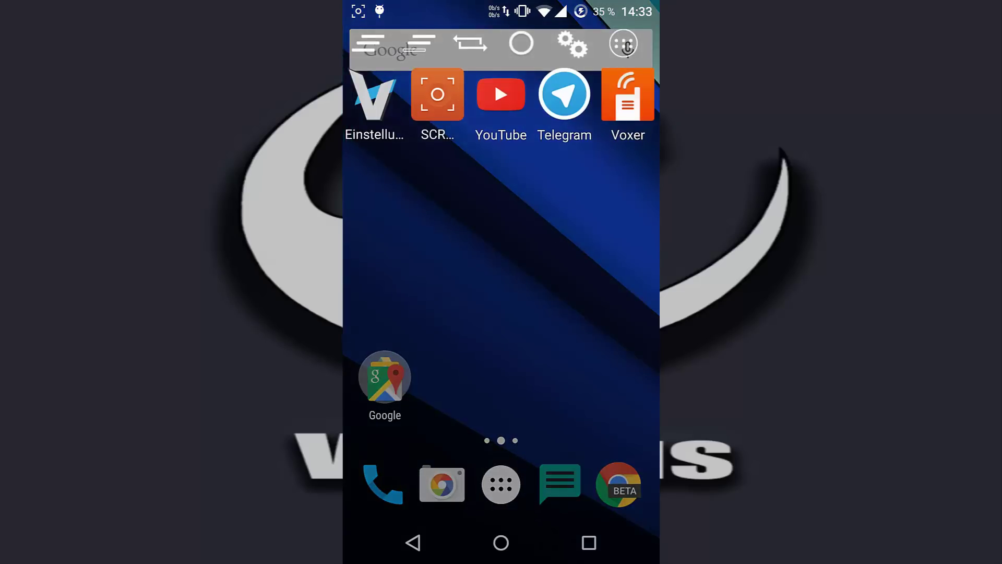
pyautogui.click(593, 193)
pyautogui.moveTo(560, 159)
pyautogui.mouseDown()
pyautogui.moveTo(573, 183)
pyautogui.moveTo(554, 232)
pyautogui.mouseUp()
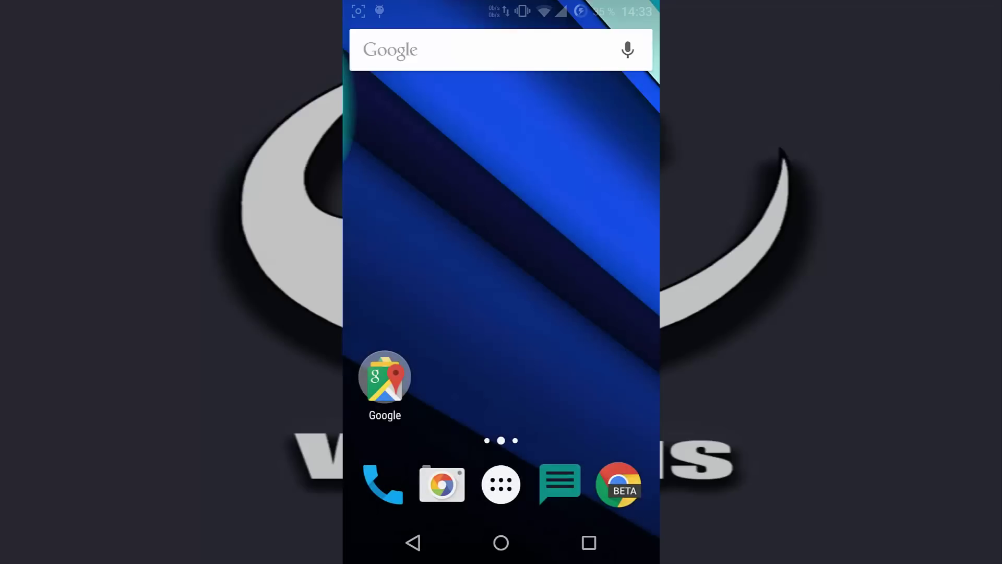